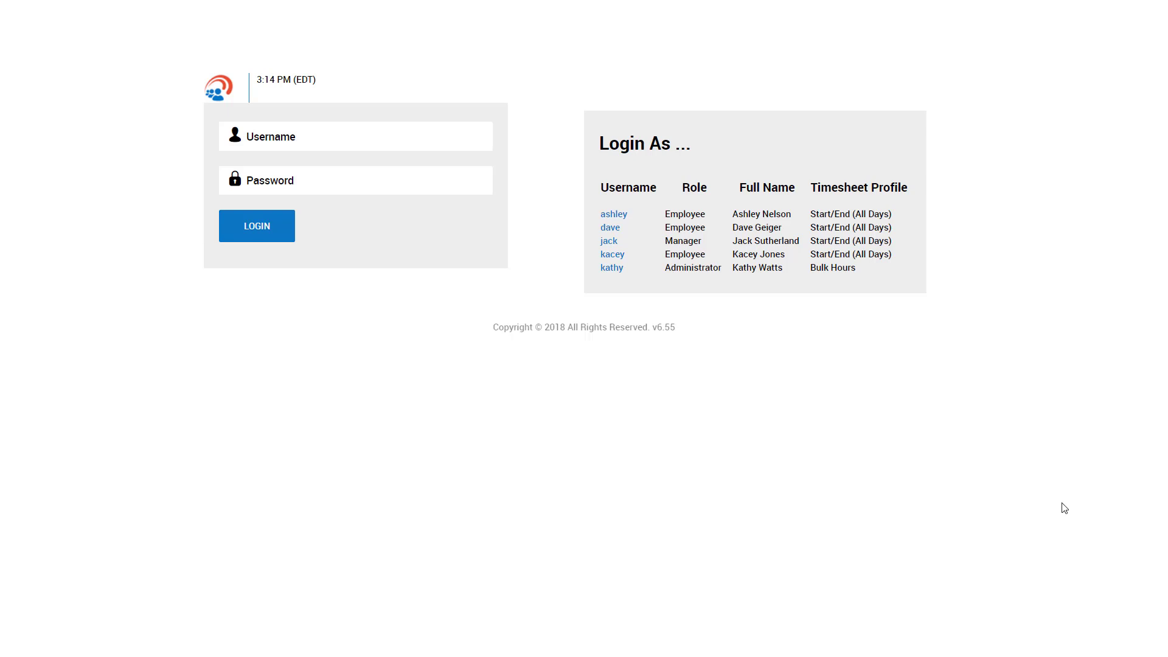
- Log in with the first employee account in the list, entering its username and password
left_click(613, 214)
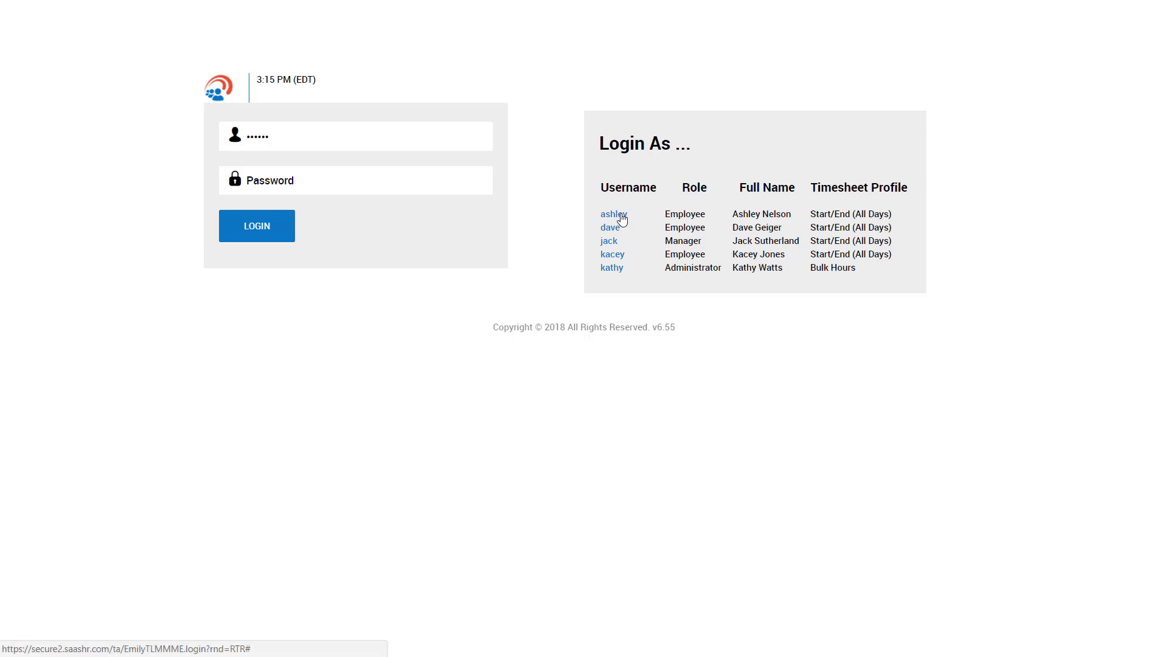
left_click(417, 188)
key("Return")
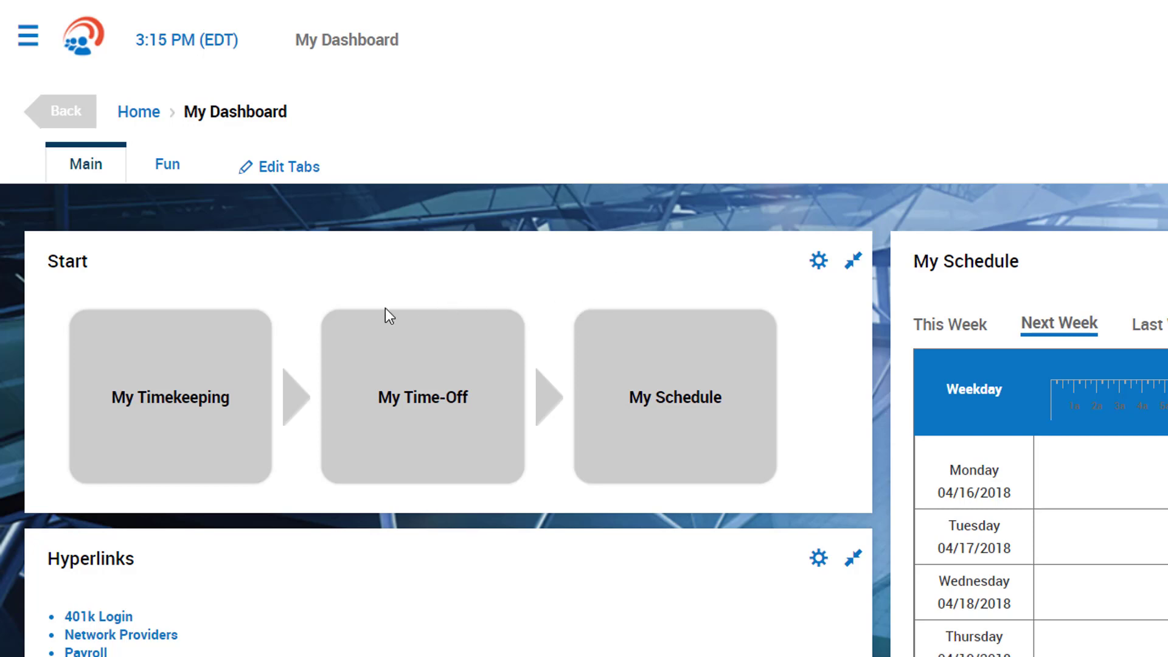
- Open the current timesheet from My Timekeeping and change the cost center to Clerk
left_click(239, 405)
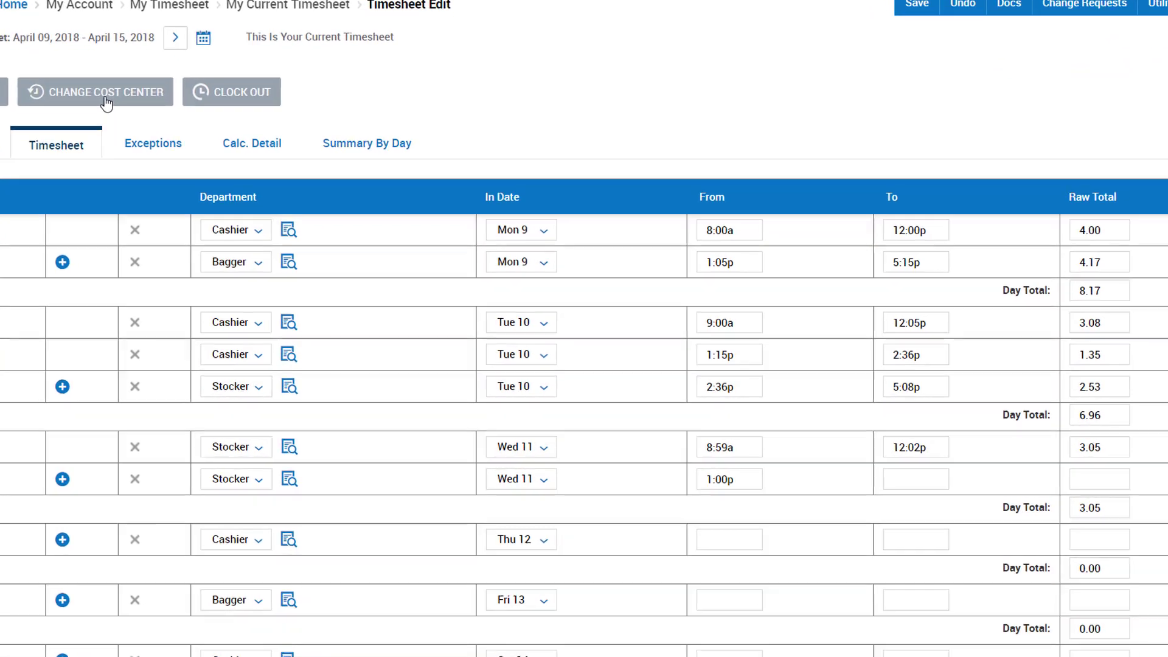
left_click(171, 154)
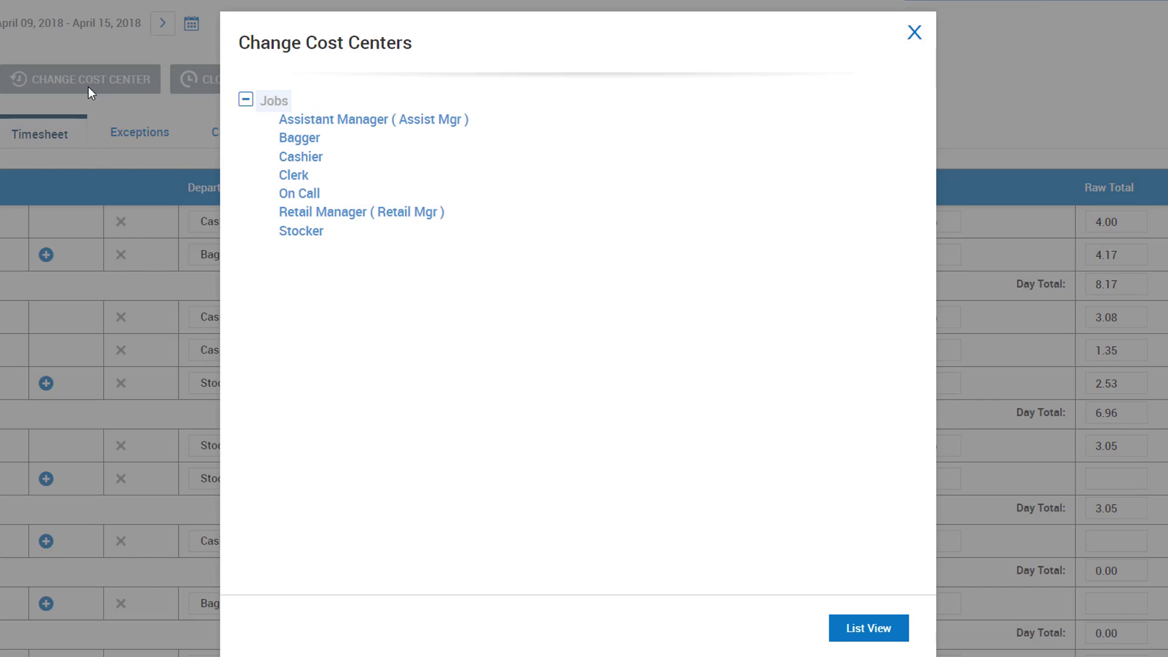
left_click(305, 182)
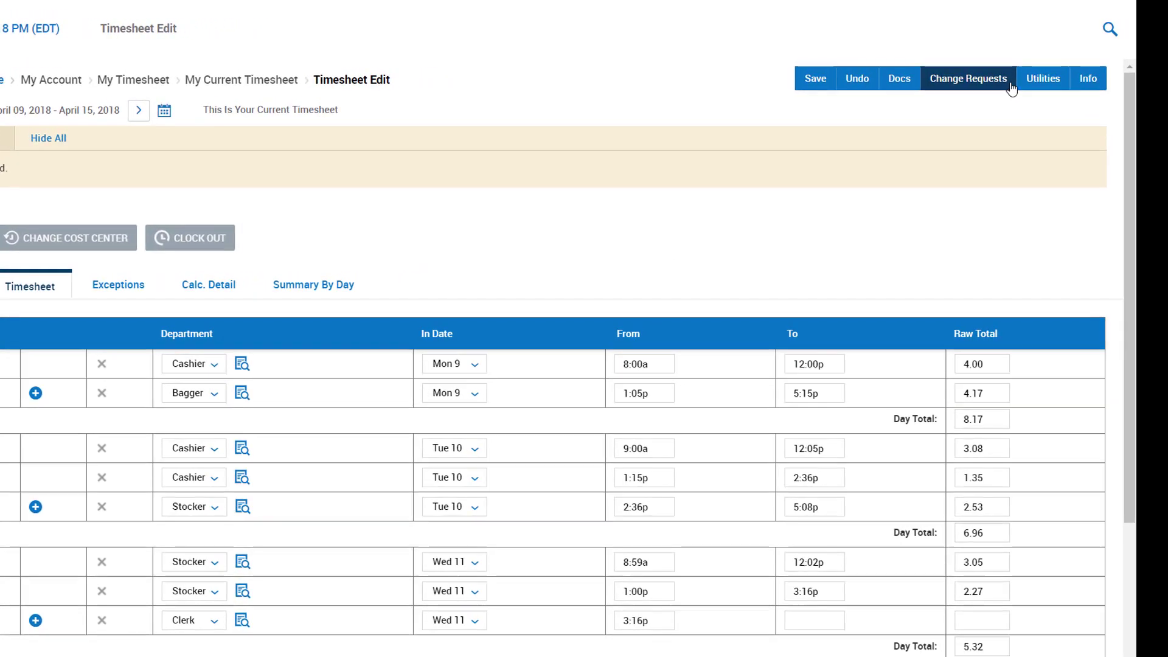
- Start a Modify Punch In change request for the 04/08/2018 time entry running from 12:58p to 03:49p
left_click(1011, 88)
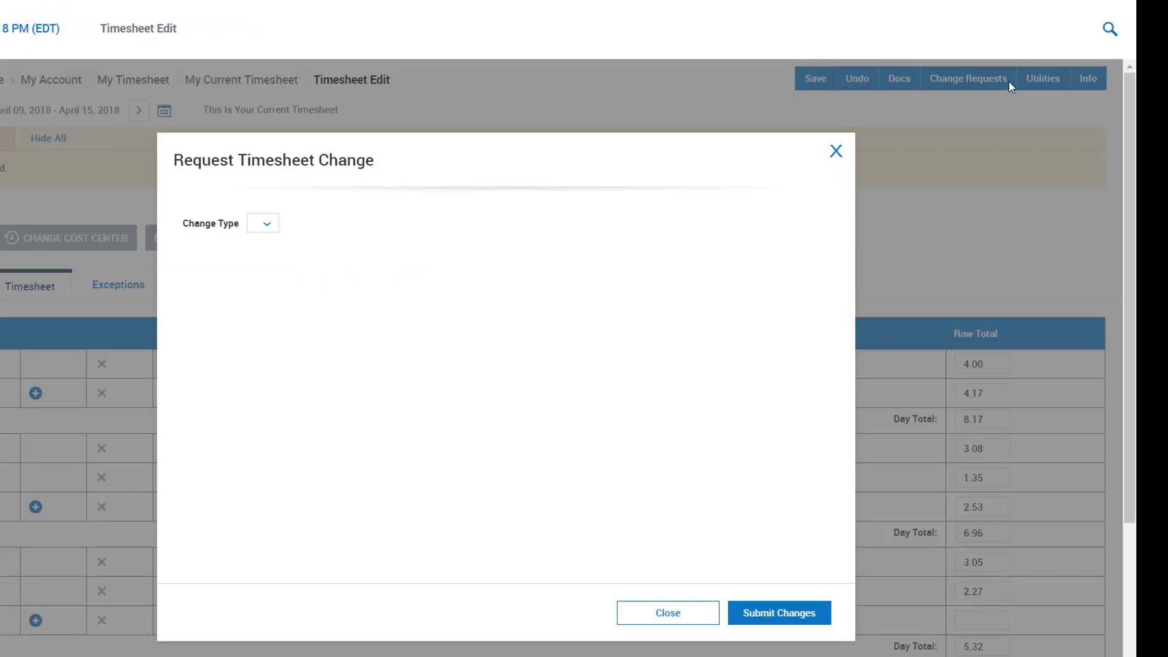
left_click(270, 229)
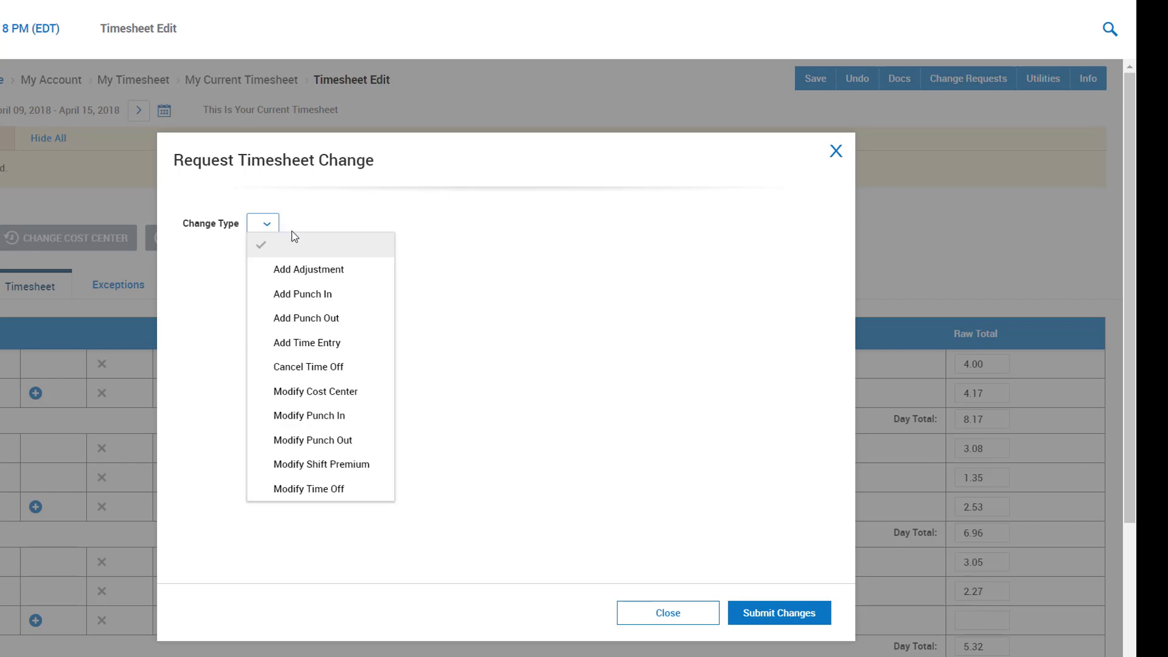
left_click(355, 418)
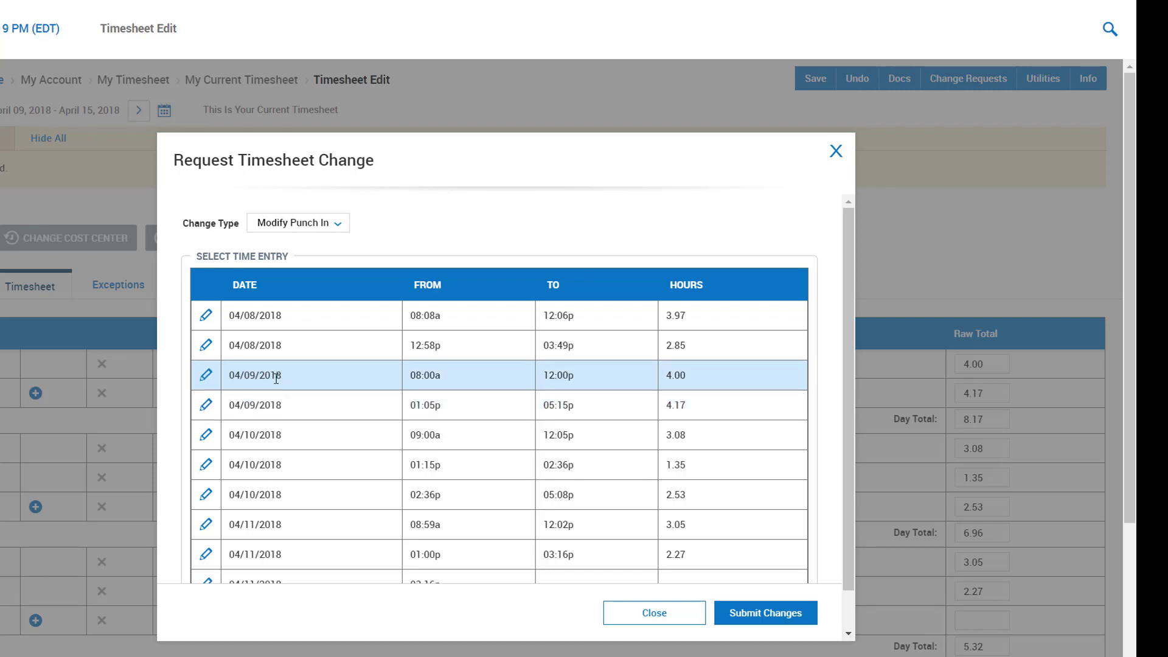
left_click(206, 345)
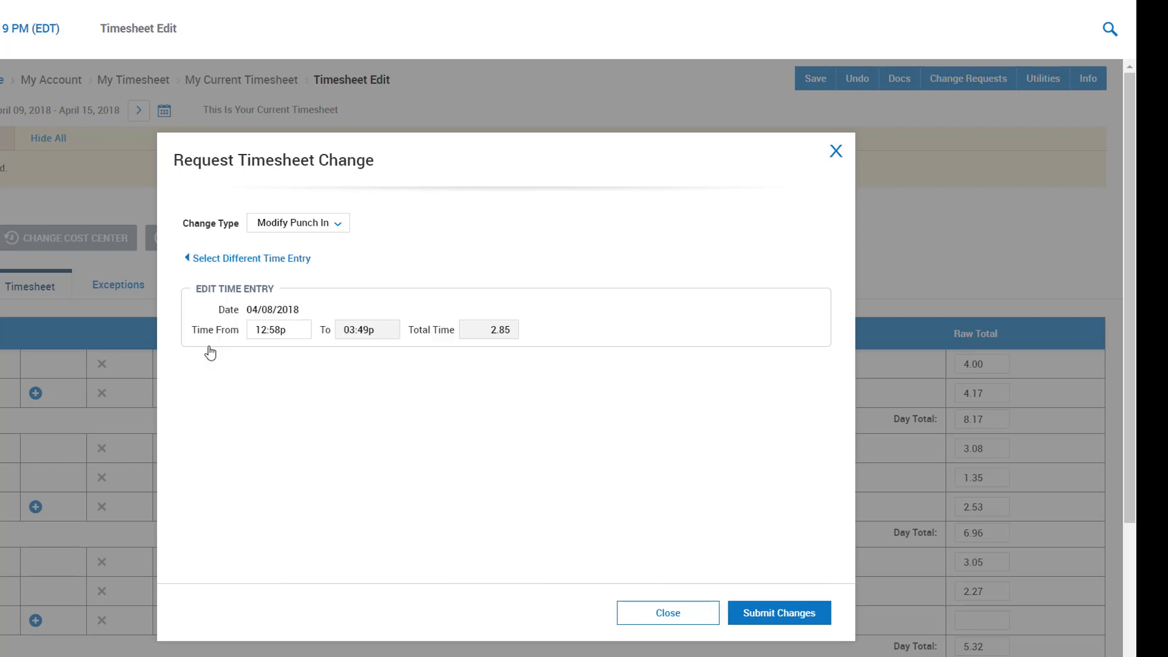
- Set the entry's Time From to 1245 and submit the timesheet change request
left_click_drag(256, 329, 283, 333)
type("1245")
left_click(819, 620)
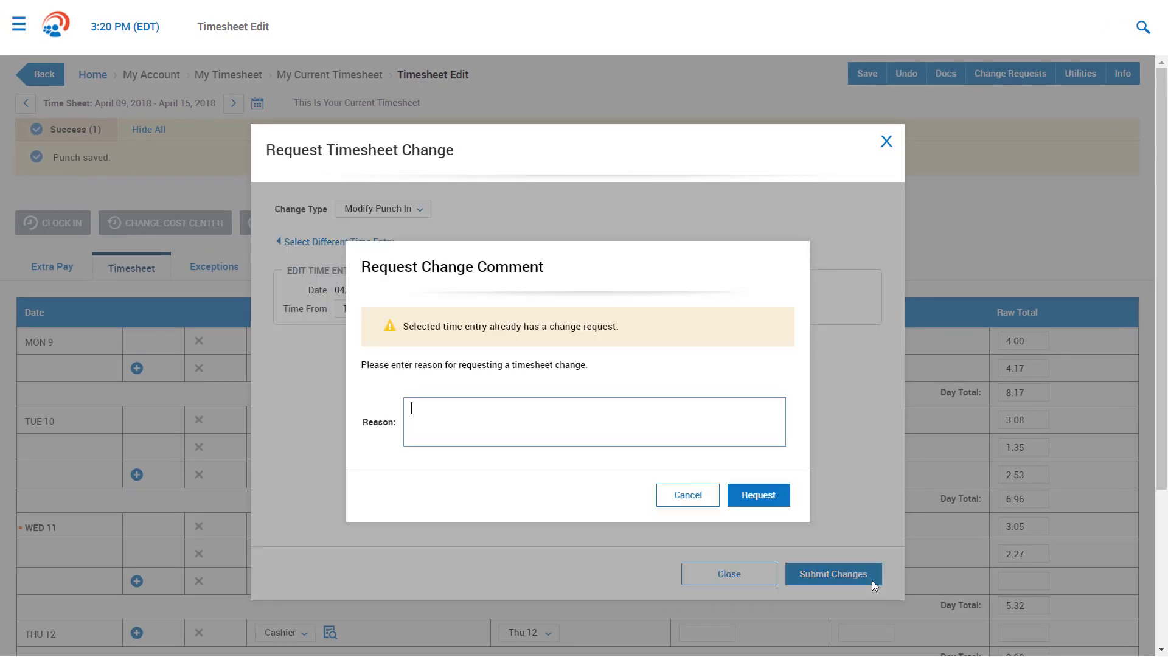
left_click(765, 502)
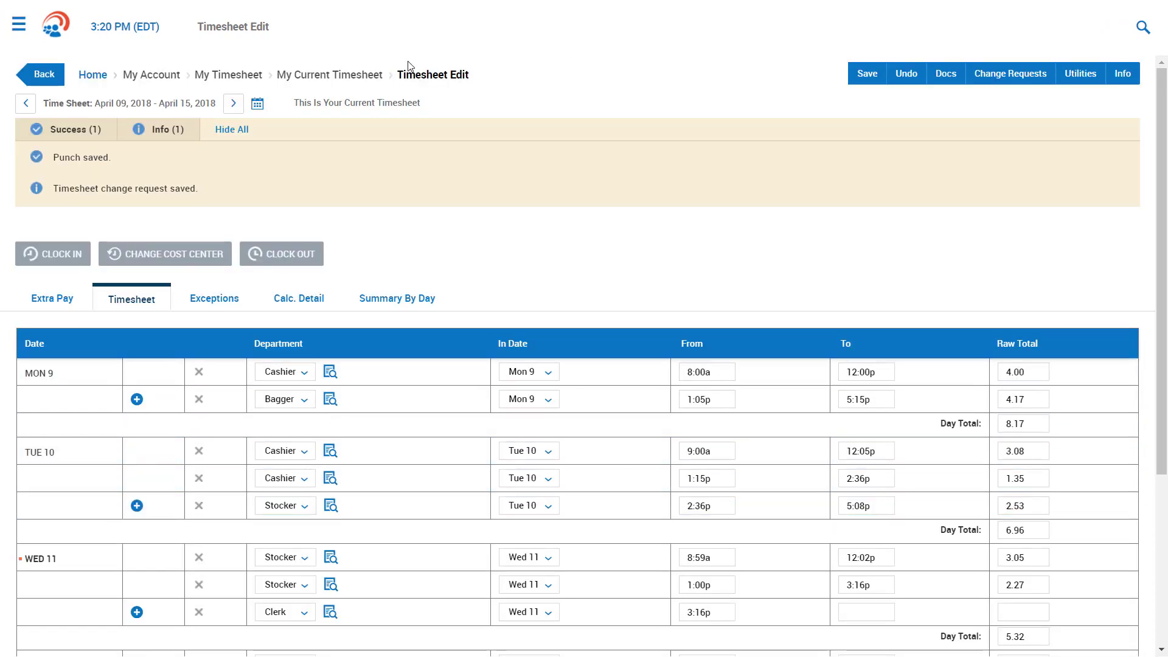
- Open the Time-Off Request form from the home dashboard and review the balances and recent requests
left_click(57, 37)
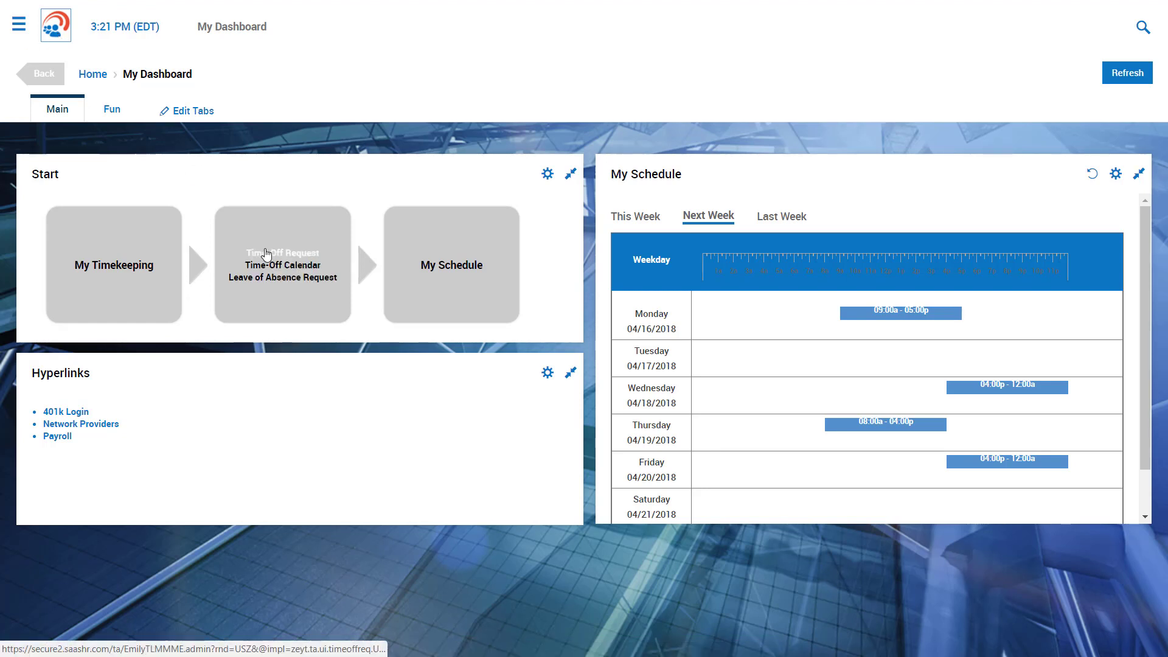
left_click(266, 254)
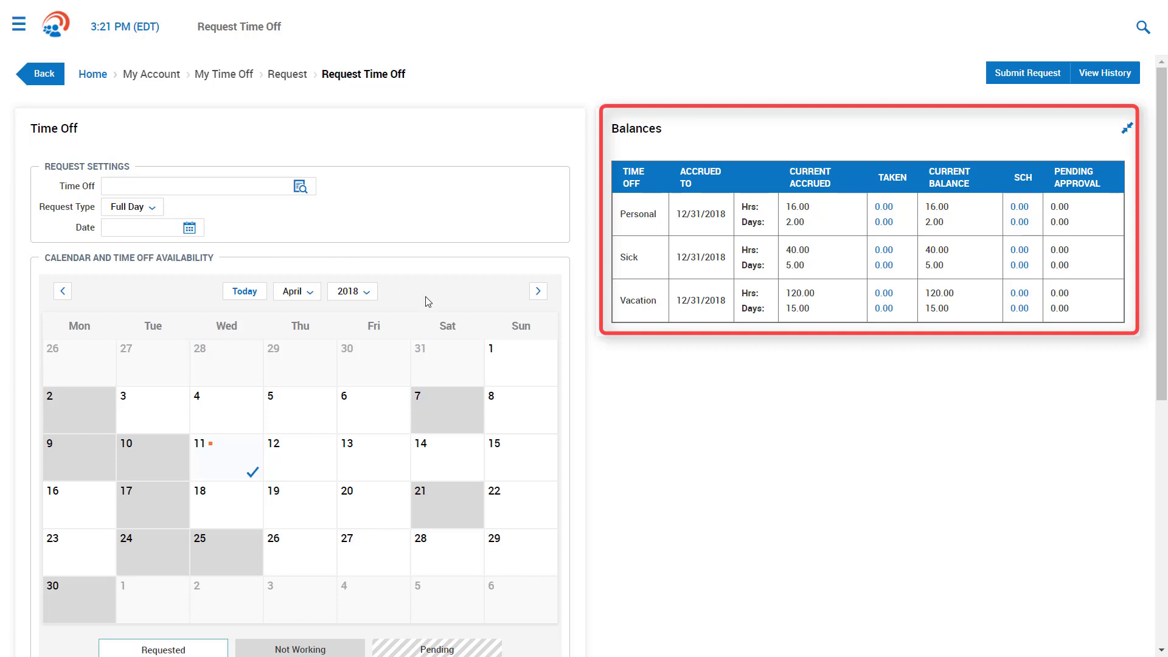
scroll(732, 394, "down", 1)
scroll(734, 394, "down", 5)
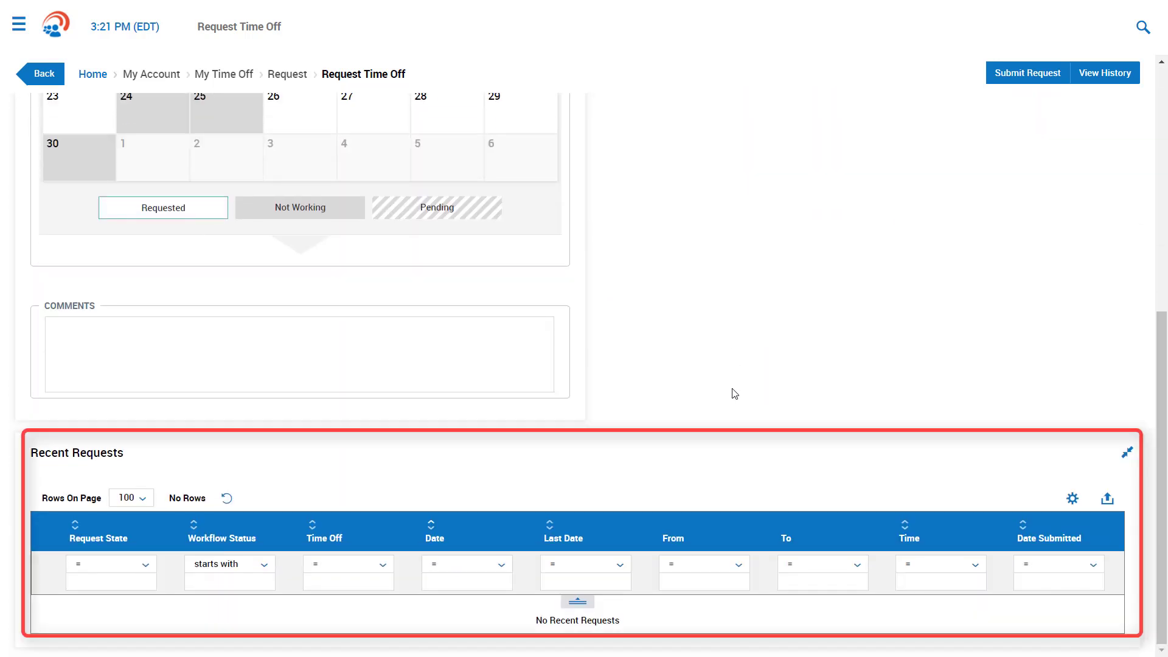
scroll(734, 393, "up", 6)
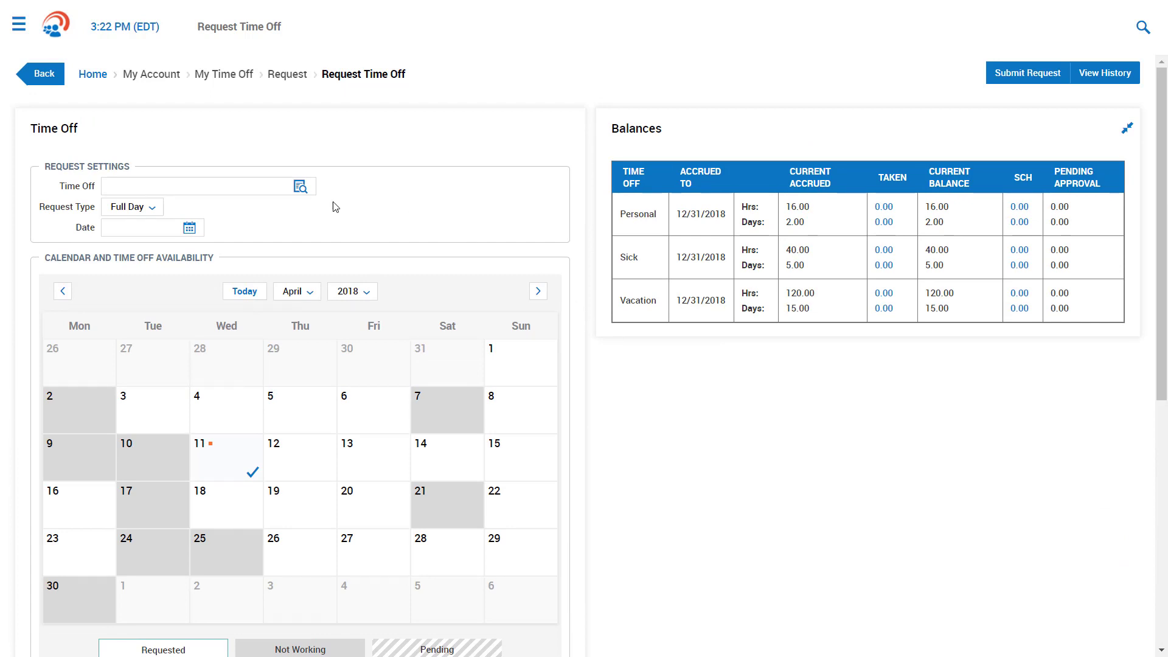
- Set up the time-off request as Vacation, Full Day, for 04/27/2018
left_click(303, 189)
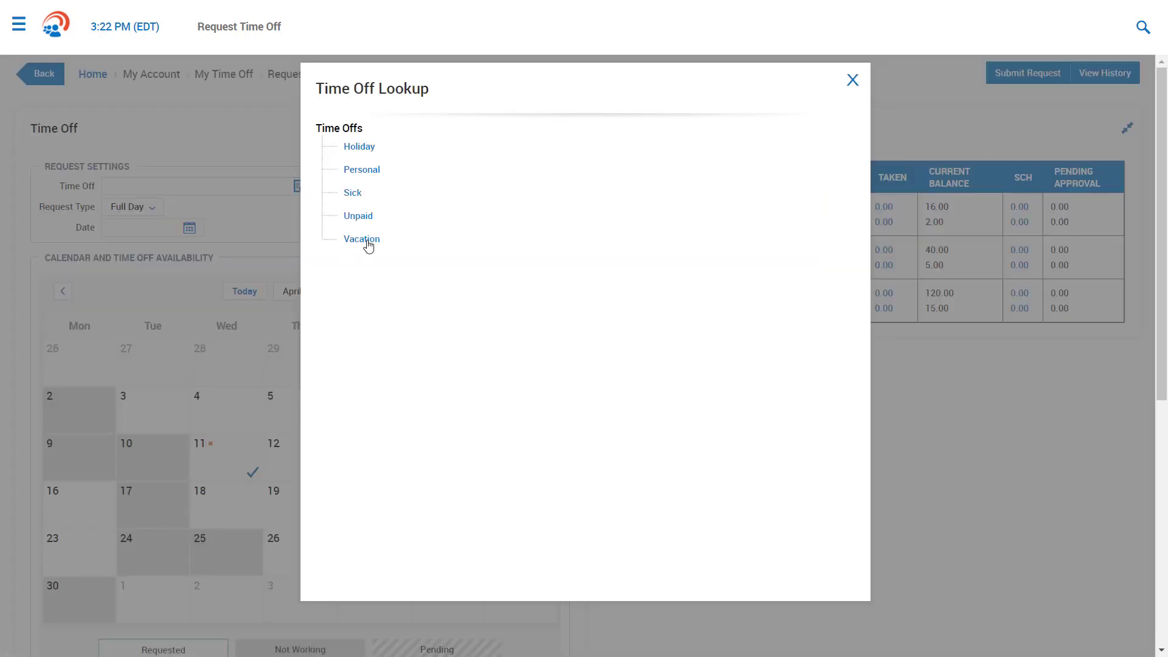
left_click(375, 245)
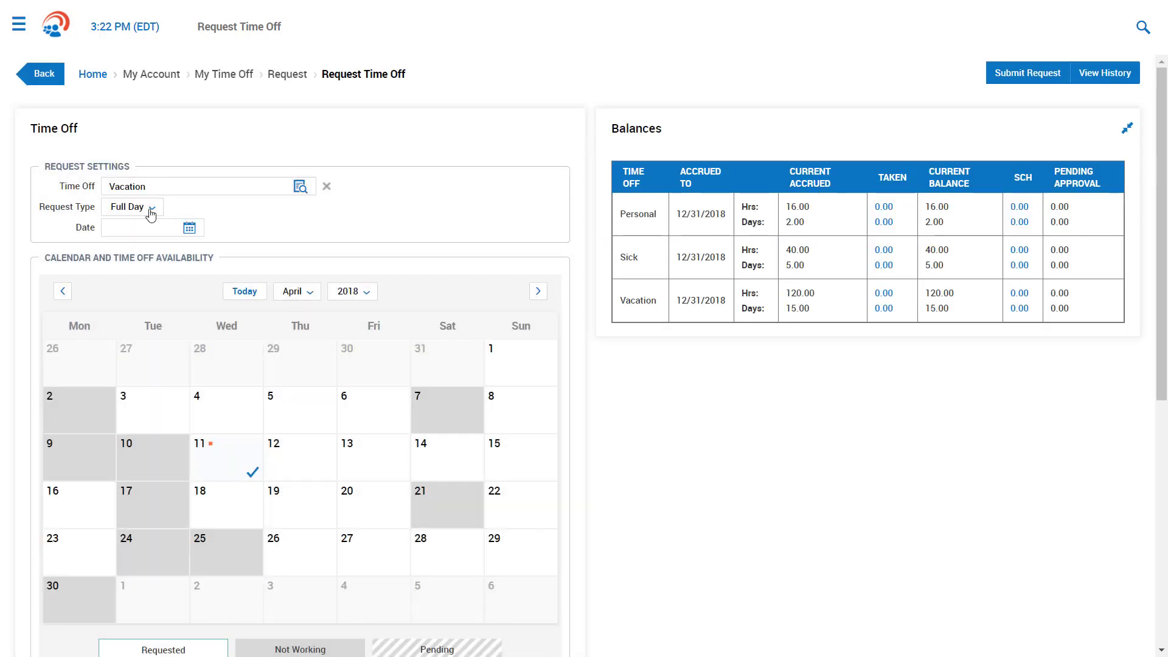
left_click(151, 213)
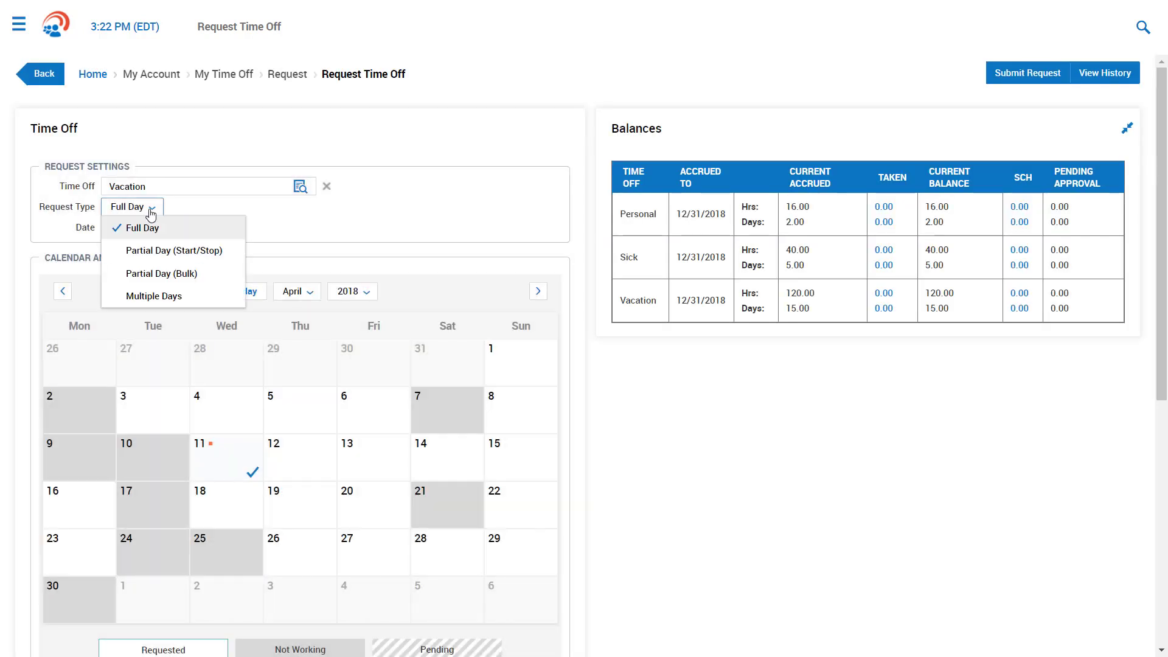
left_click(151, 213)
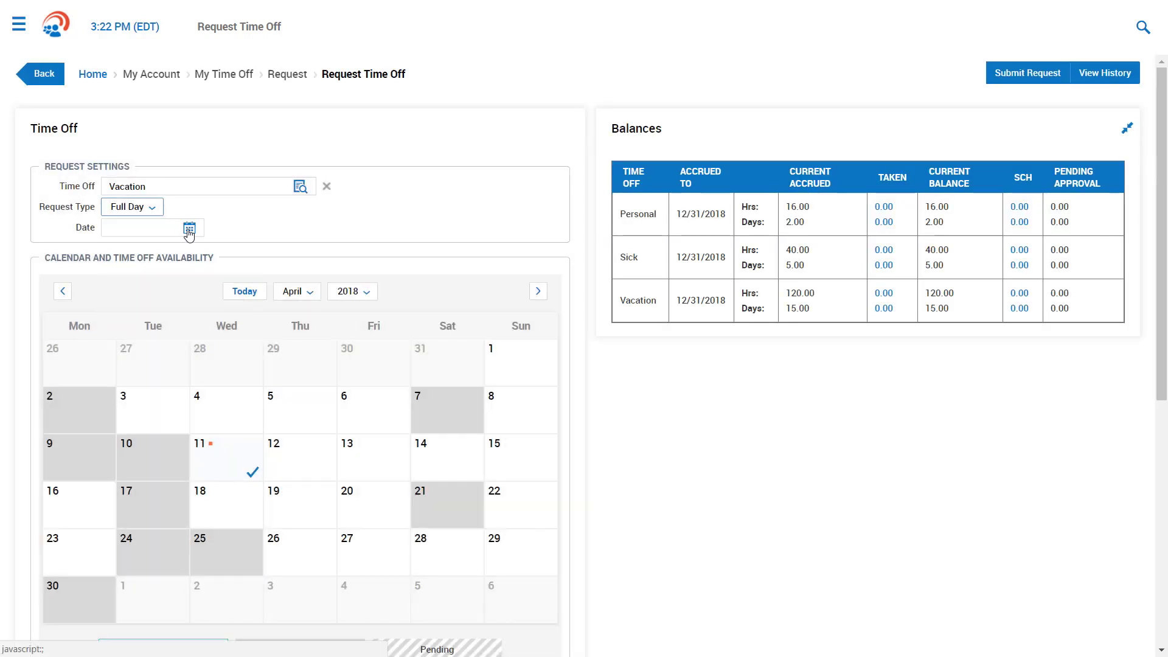
left_click(186, 229)
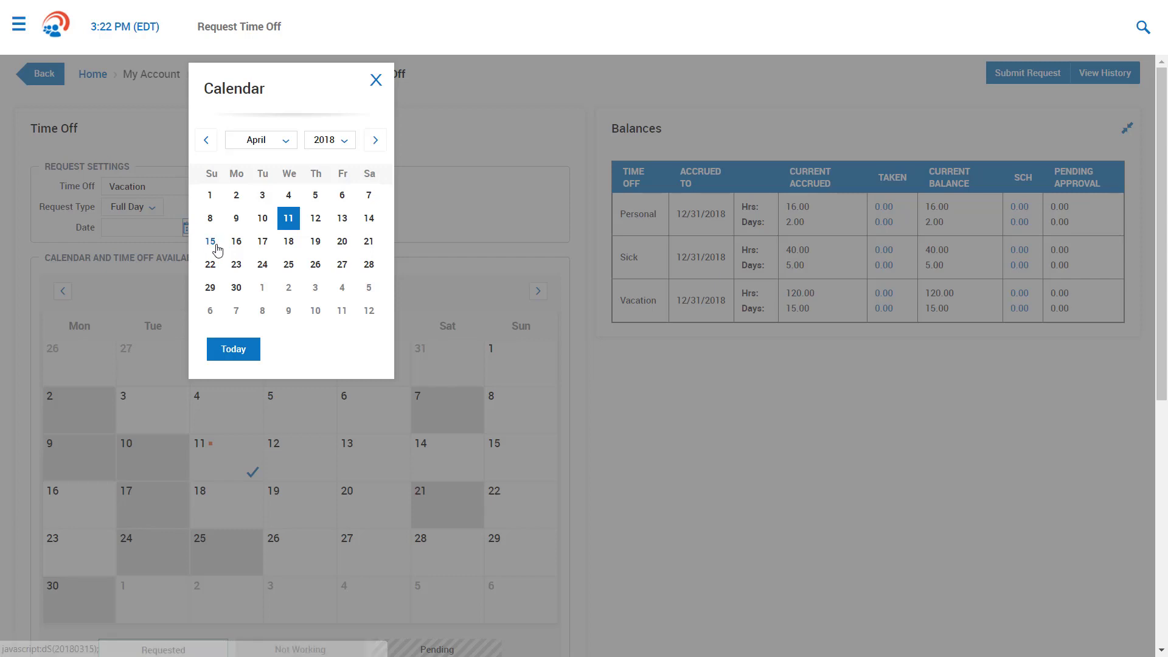
left_click(342, 265)
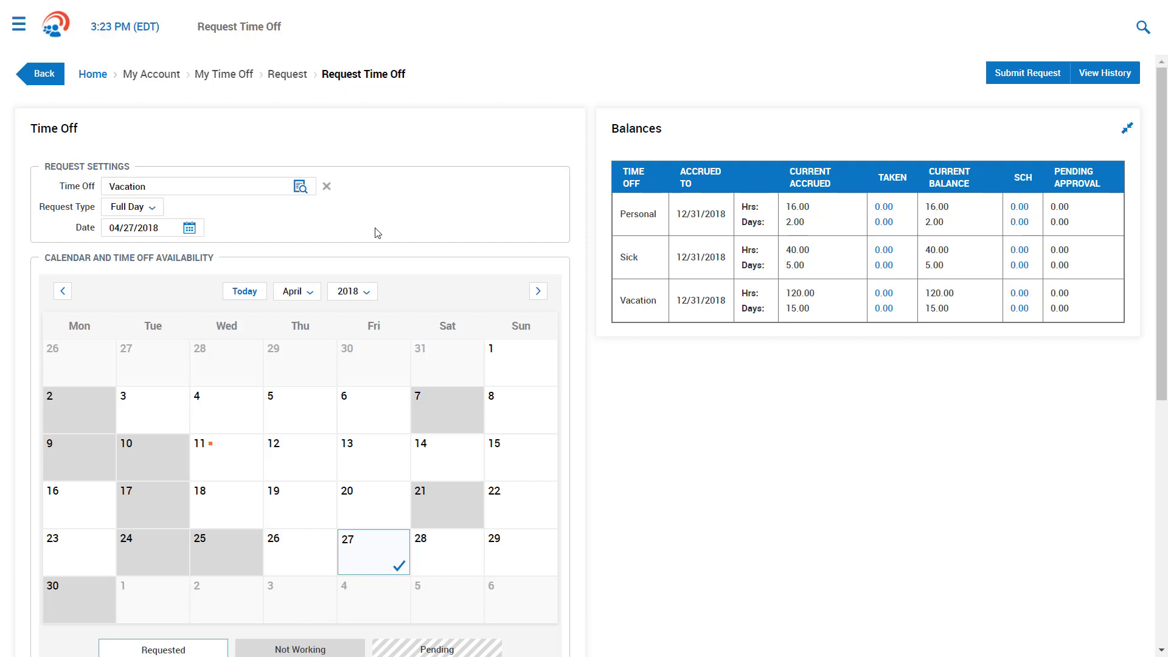
- Add the comment "Taking a long weekend" to the time-off request and submit it
scroll(377, 233, "down", 5)
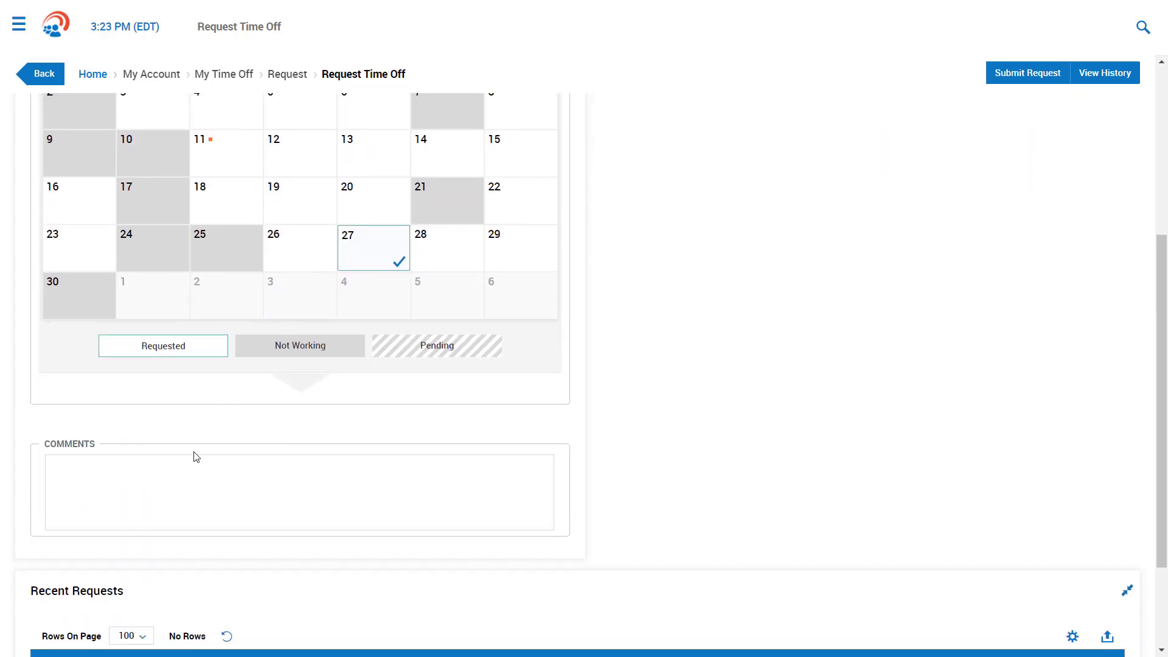
left_click(183, 468)
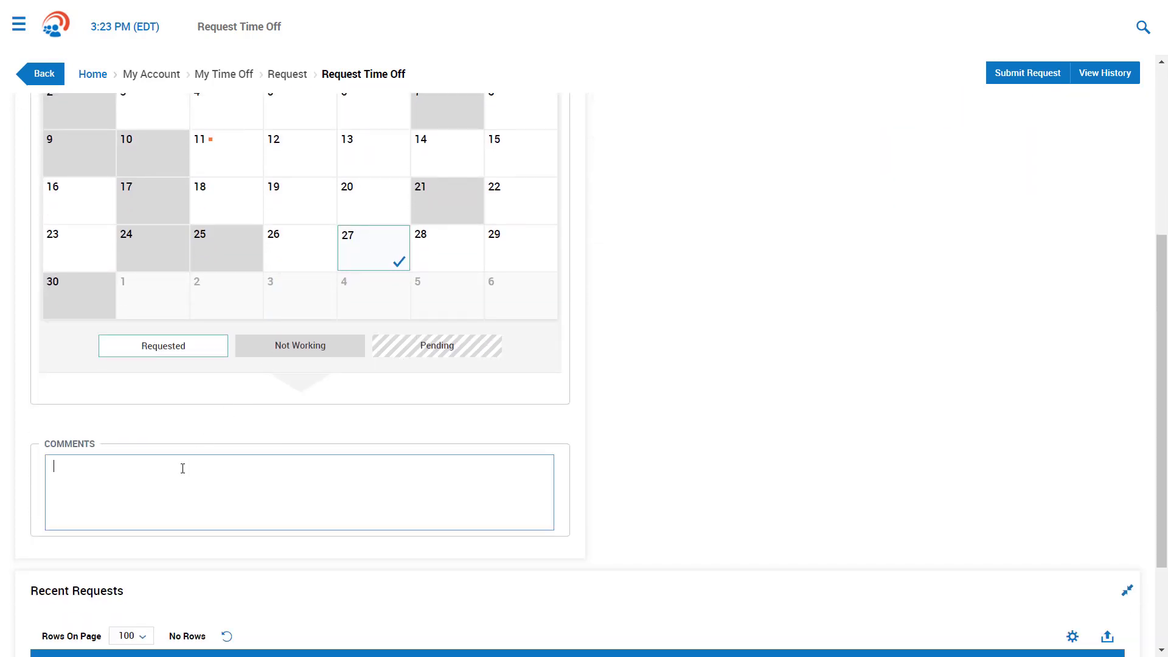
type("Taking a long weekend")
left_click(1034, 86)
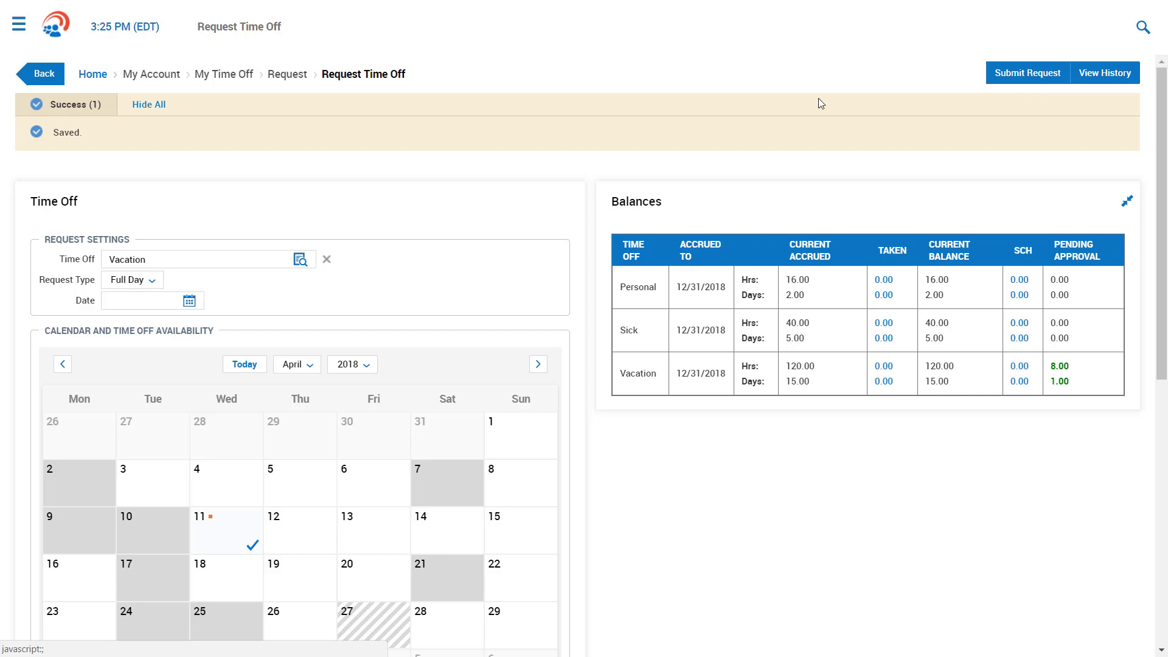
- Sign out of the employee account and log in with the manager account, entering its username and password
left_click(19, 24)
left_click(177, 71)
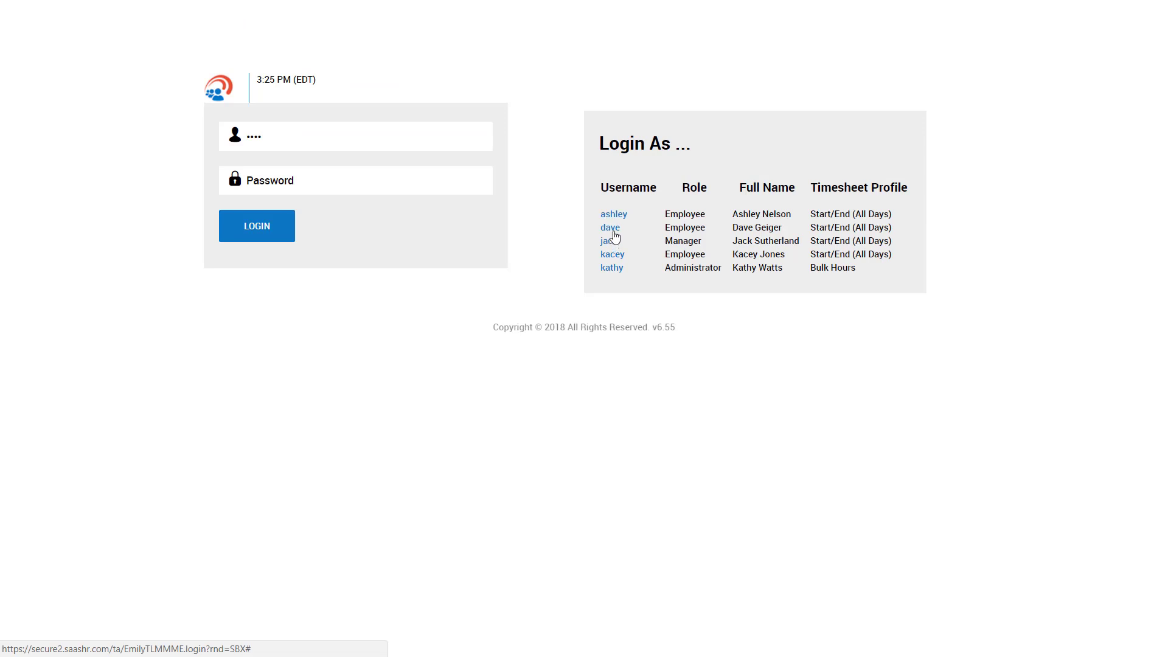
left_click(335, 183)
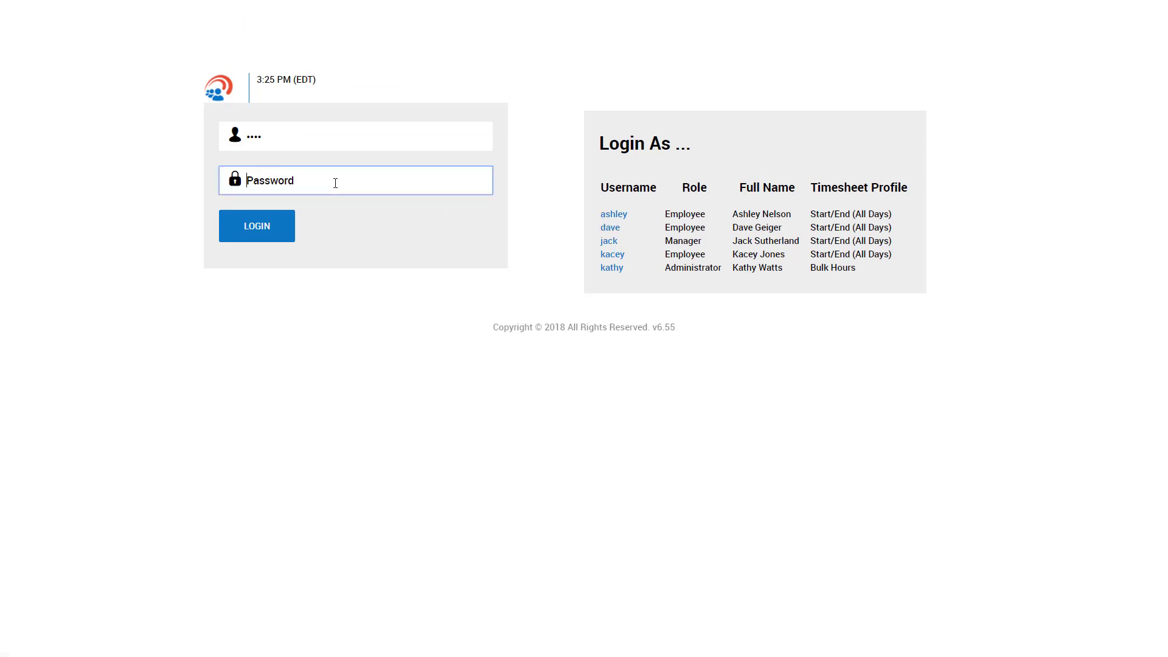
type("••••••")
key("Return")
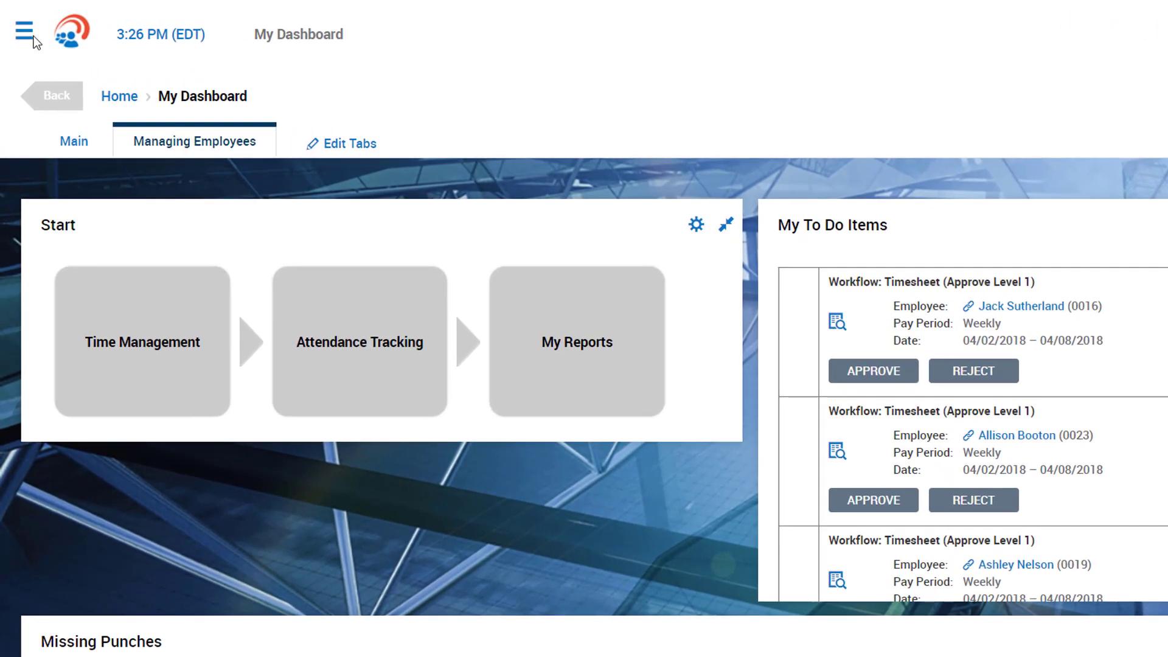
- Examine the options under My Account in the main navigation, then close it
left_click(19, 25)
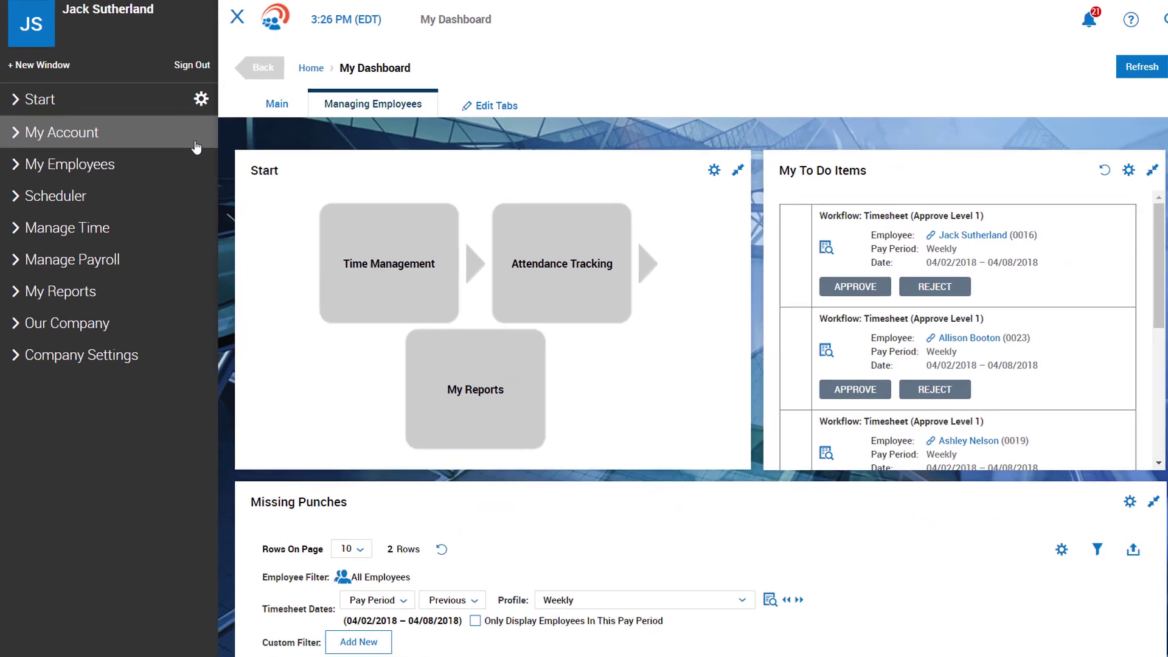
left_click(243, 176)
left_click_drag(205, 134, 203, 209)
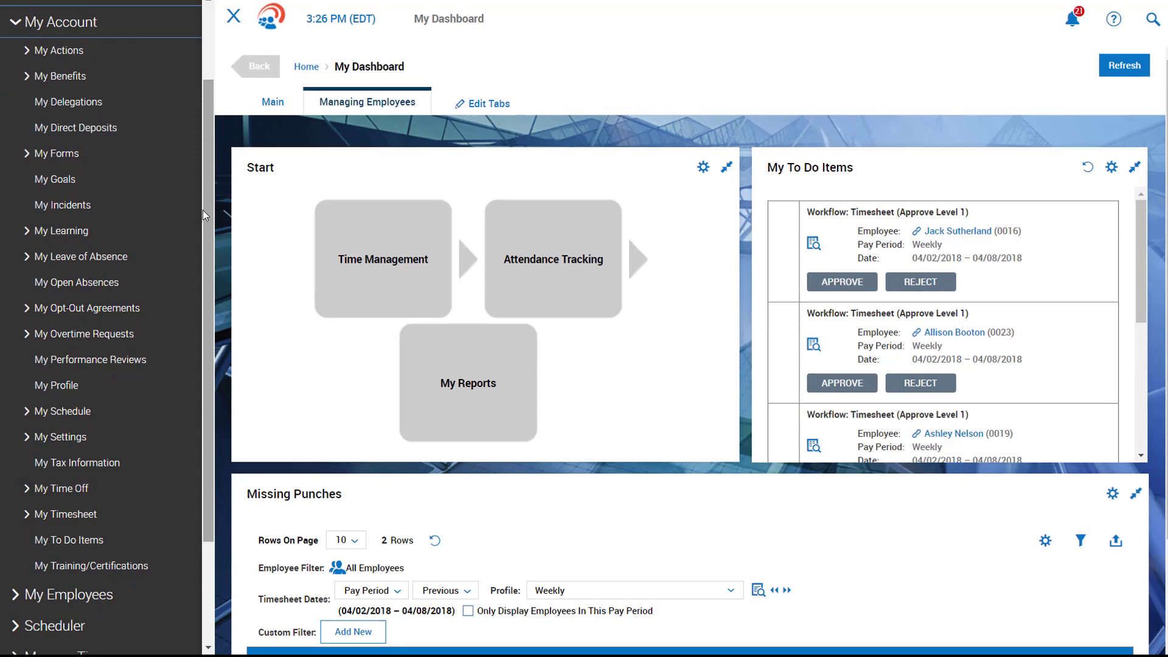
left_click(234, 16)
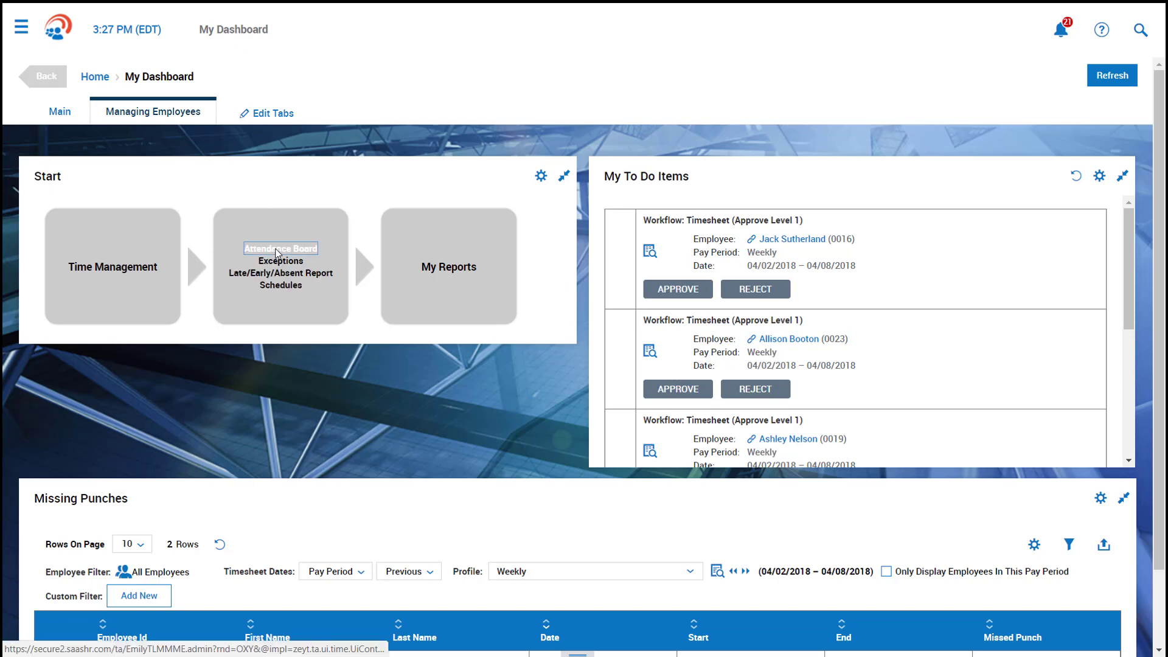
- View the Attendance Board and the Exceptions report from the dashboard's Attendance Tracking group
left_click(278, 254)
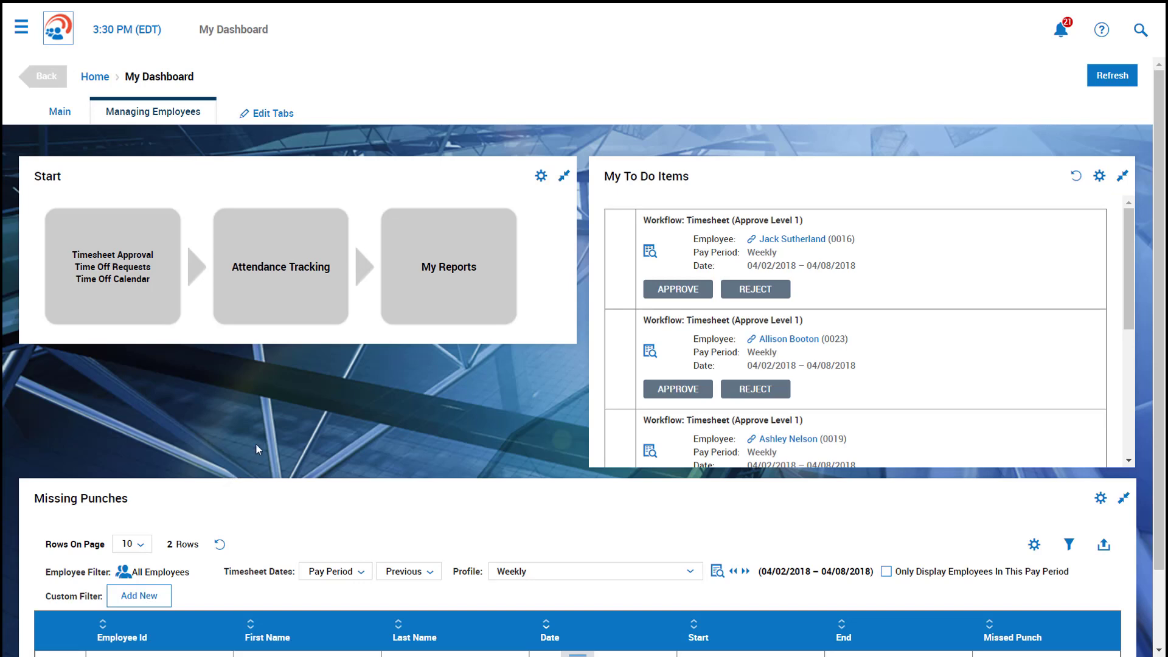
left_click(286, 267)
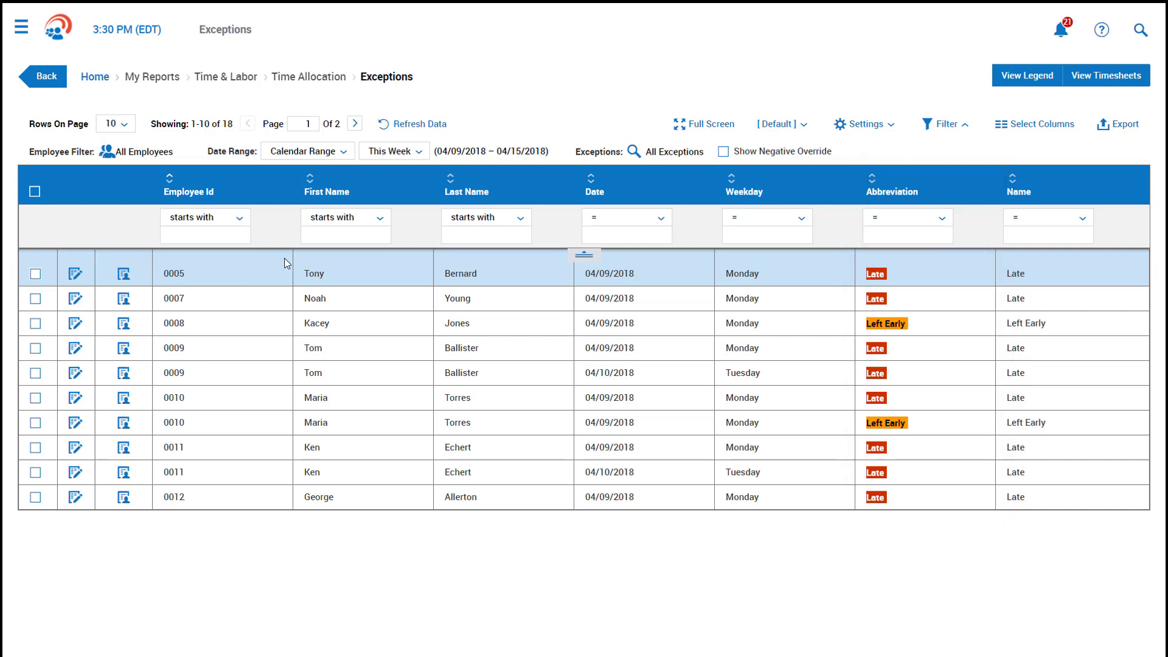
- From the dashboard's Missing Punches list, open the 04/03/2018 entry starting 09:01p, enter 11p as its missing end time, and save the timesheet
left_click(62, 27)
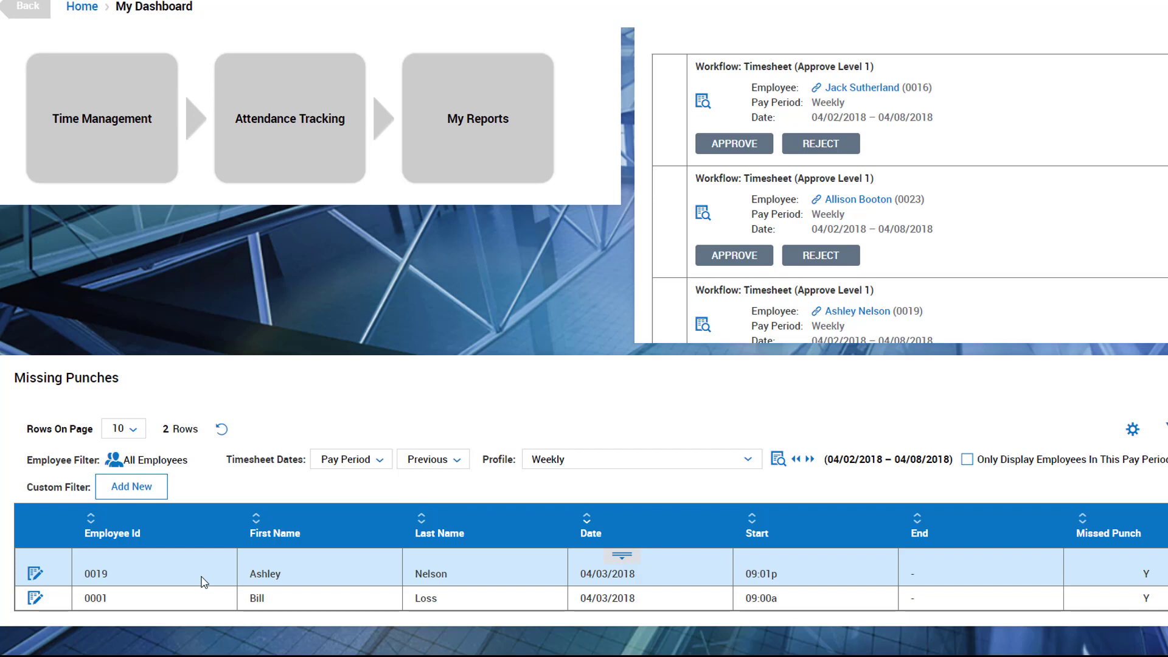
left_click(35, 573)
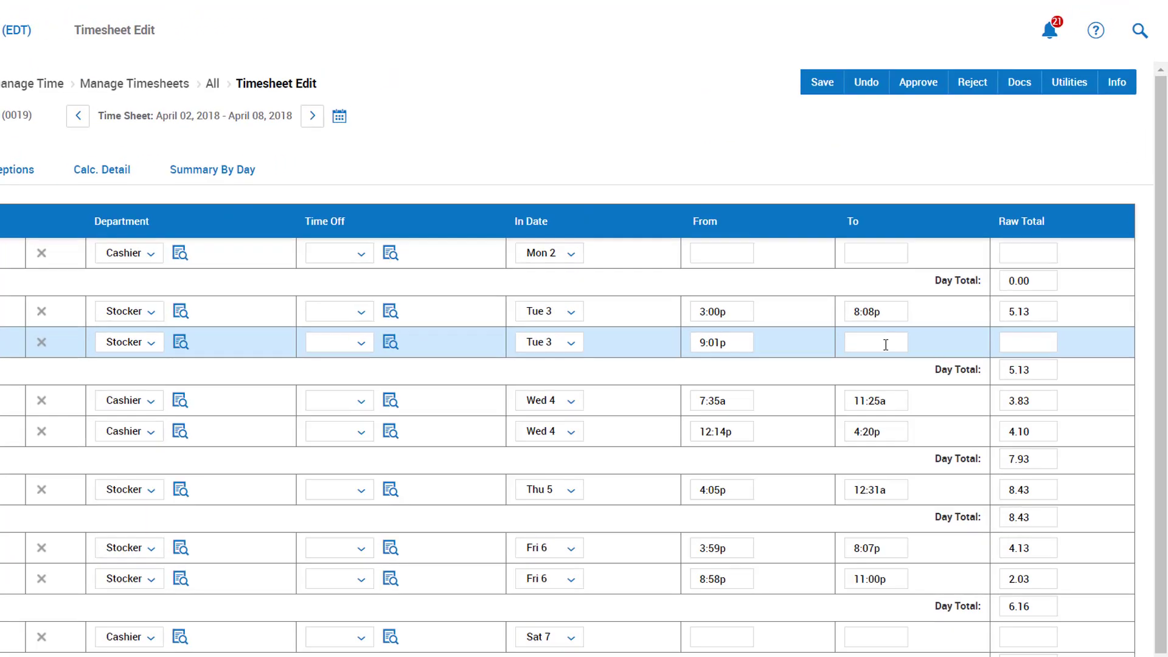
left_click(874, 359)
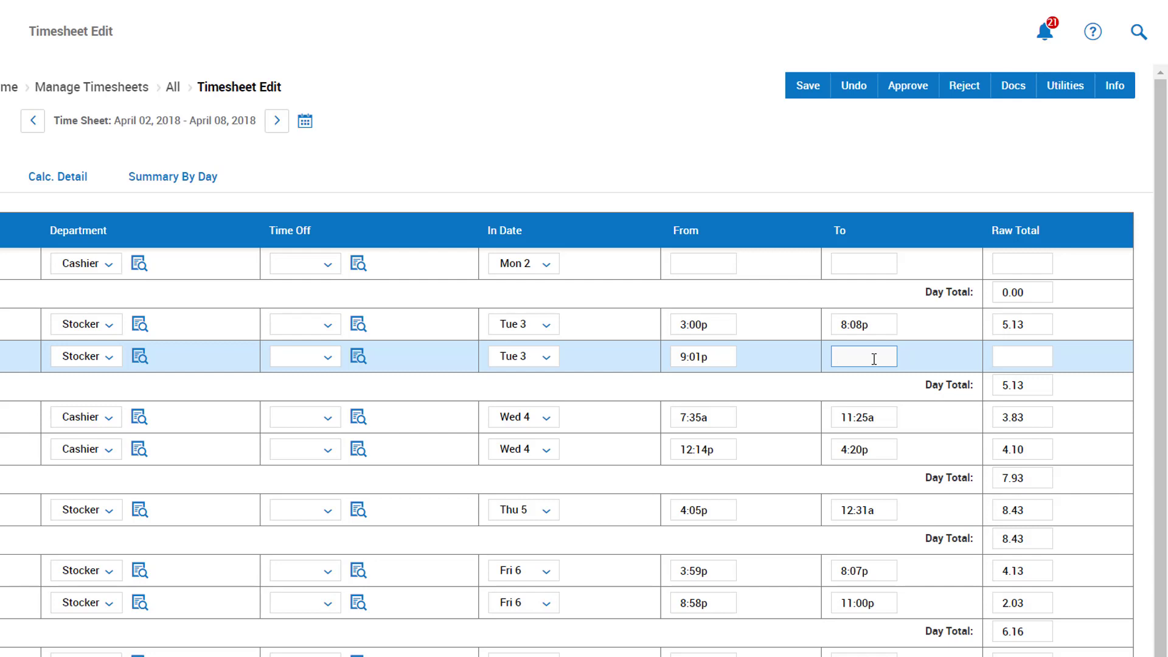
type("11p")
left_click(812, 88)
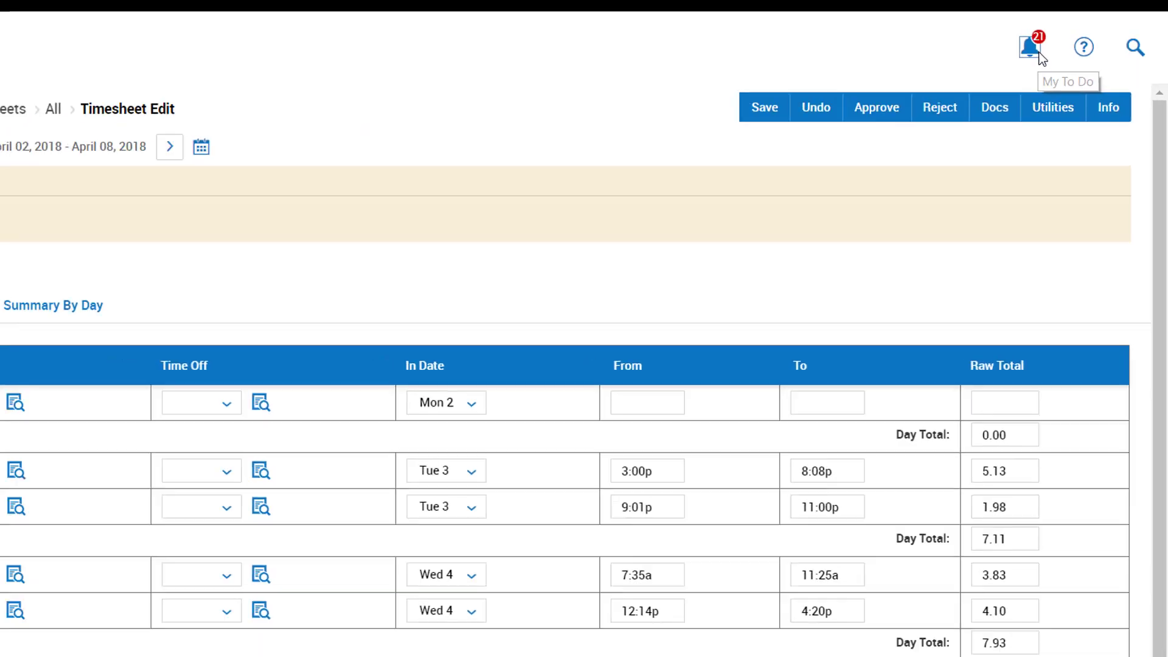
- Open My To Do Items and examine the time-off counts and employee details behind the 04/27/2018 vacation request
left_click(983, 58)
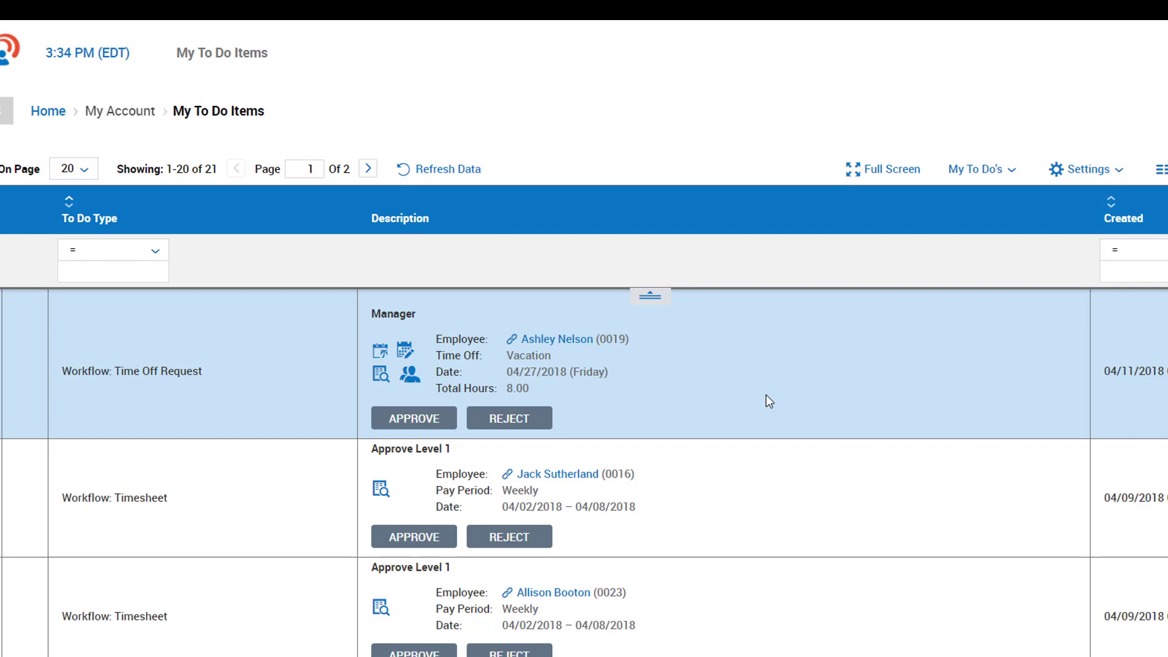
left_click(381, 353)
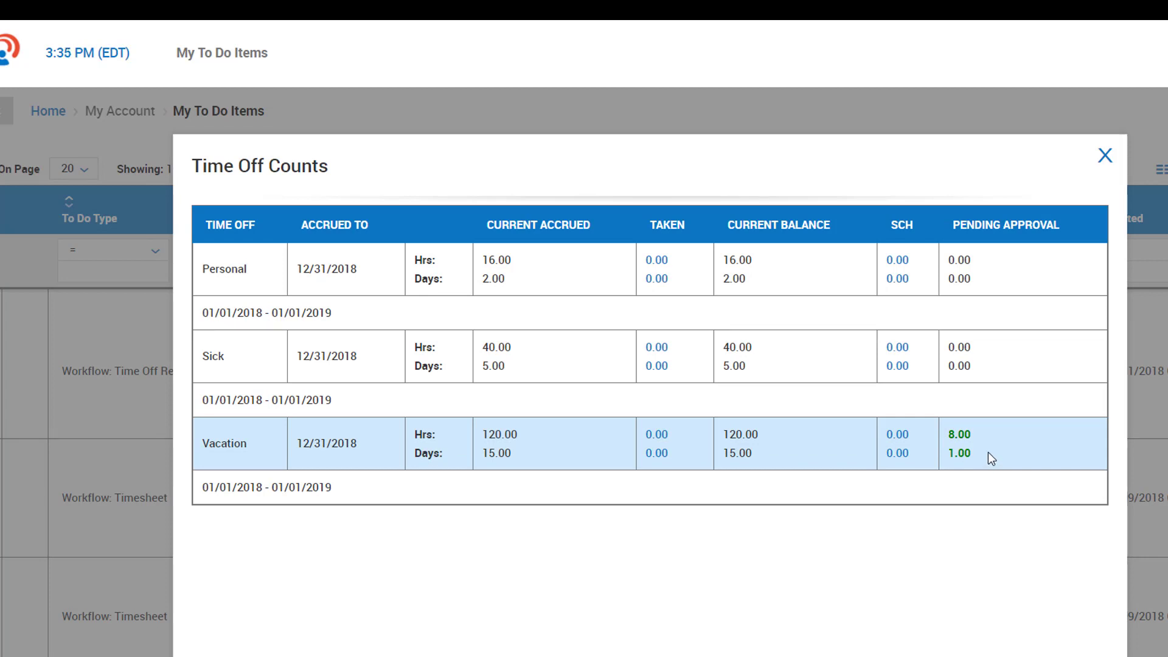
left_click(1104, 157)
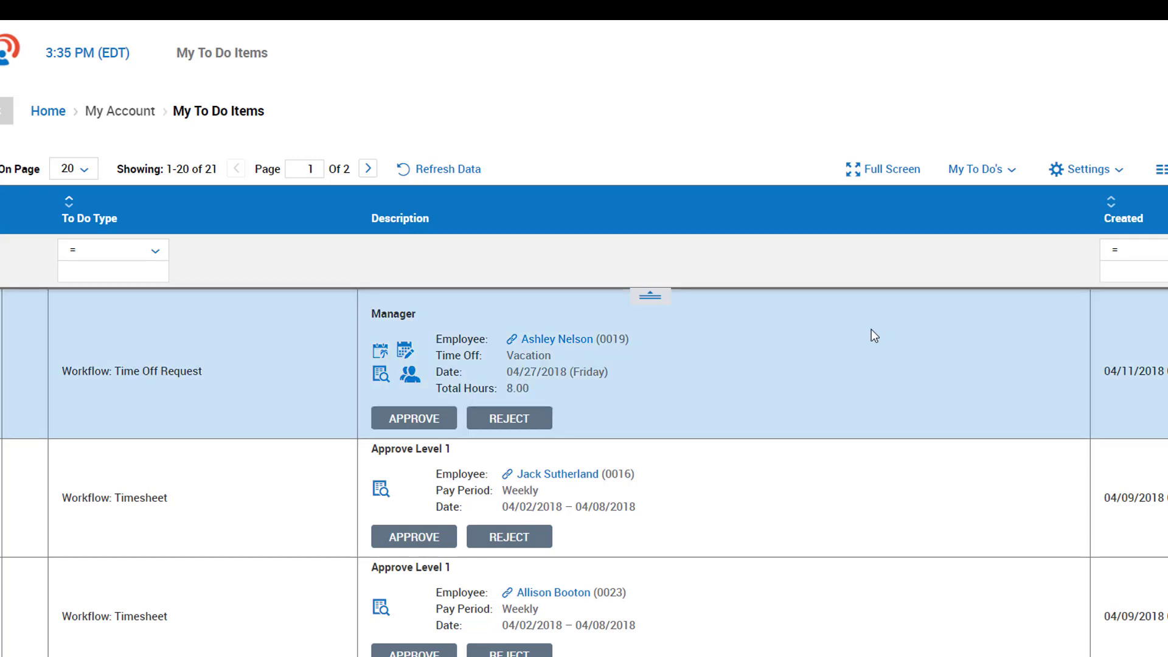
left_click(410, 374)
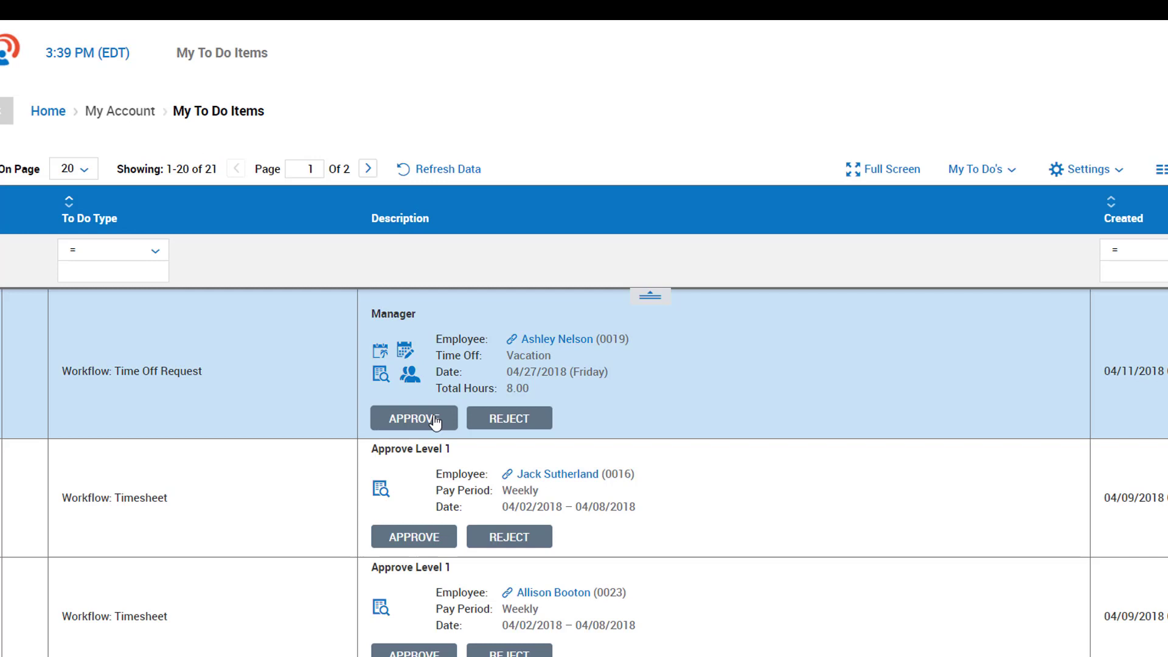
- Approve the 04/27/2018 vacation request with the comment "Have fun"
left_click(435, 421)
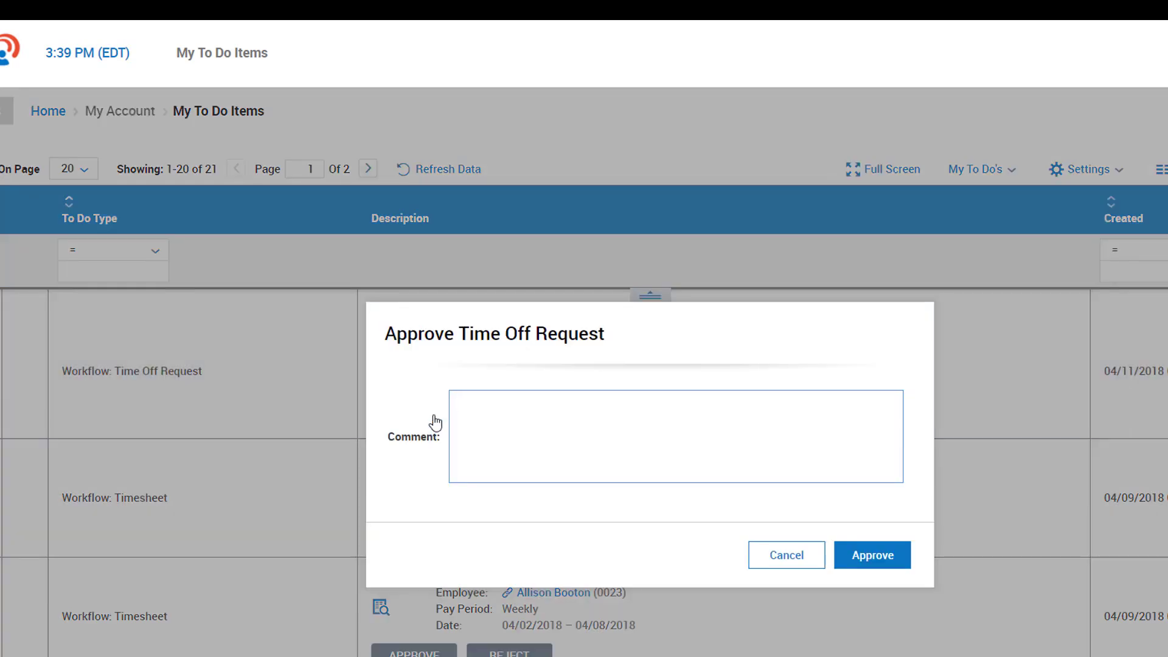
type("Have fun")
left_click(877, 552)
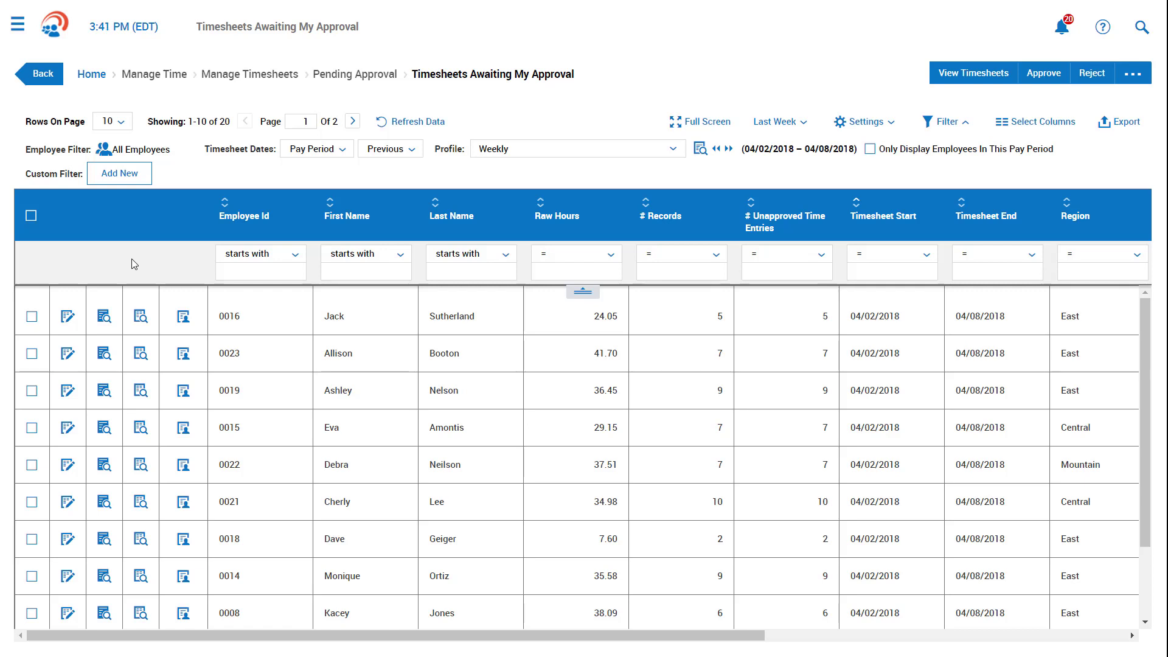
- Select all listed timesheets awaiting approval, and open the Detailed Hours report from the dashboard's My Reports group
left_click(35, 220)
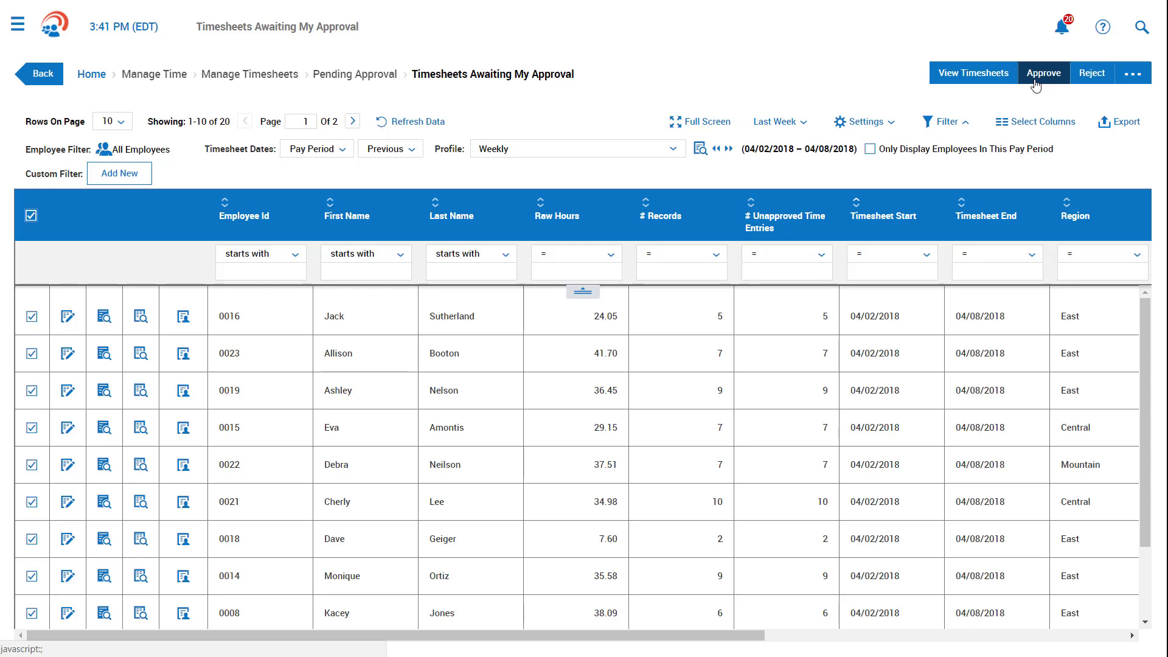
left_click(54, 37)
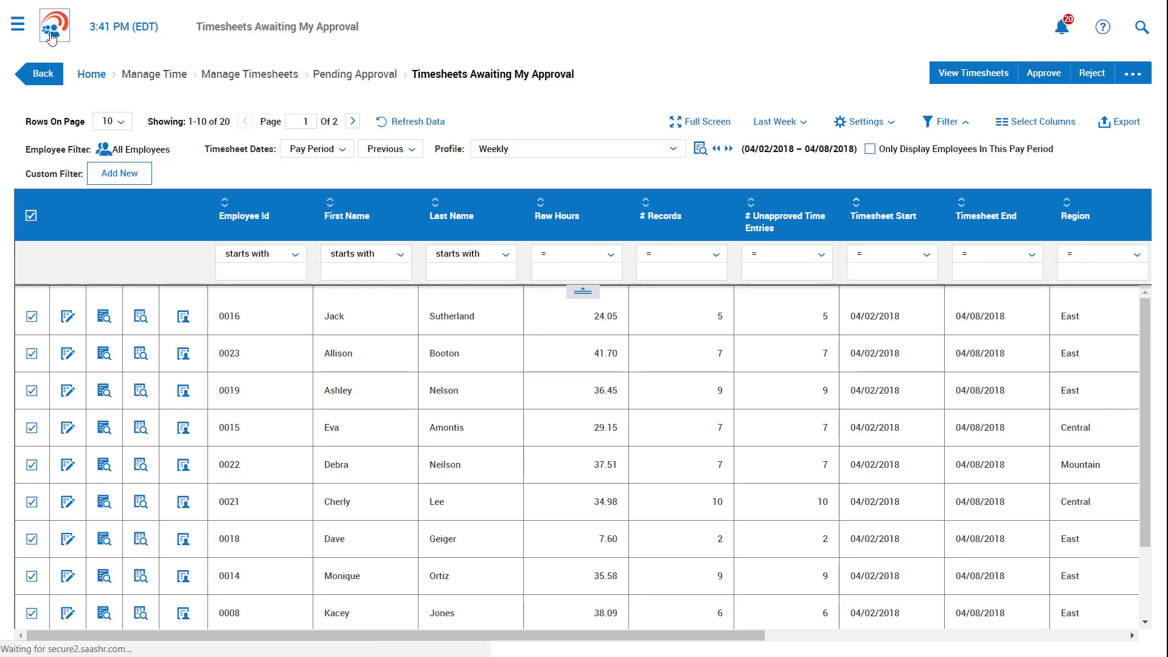
mouse_move(457, 260)
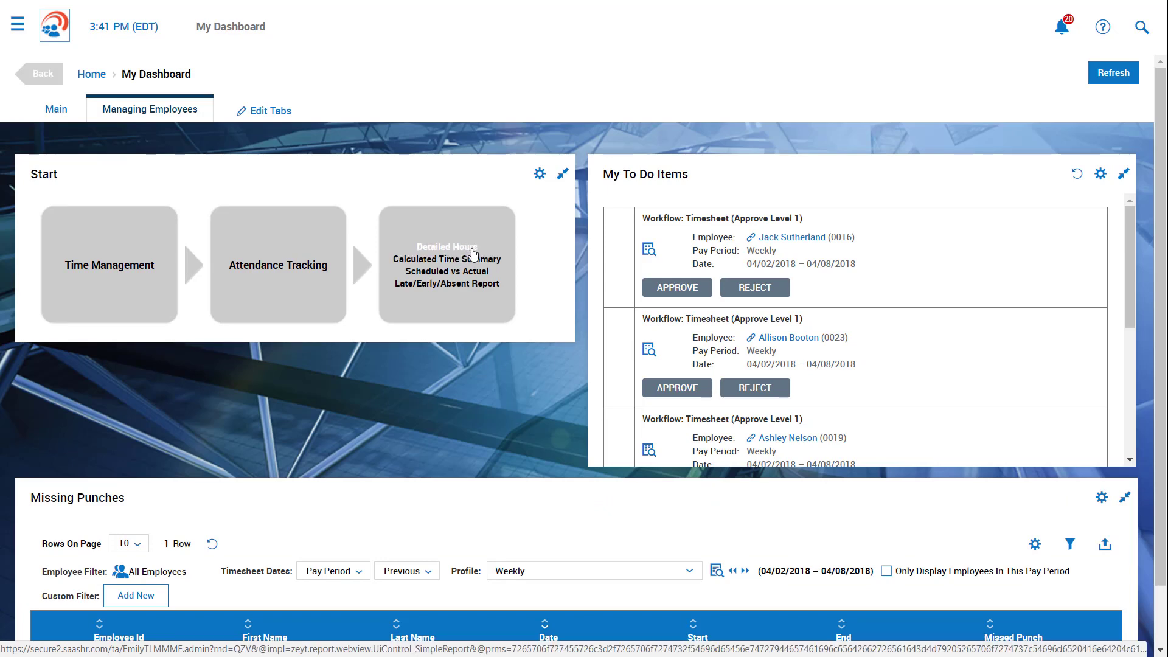
left_click(473, 247)
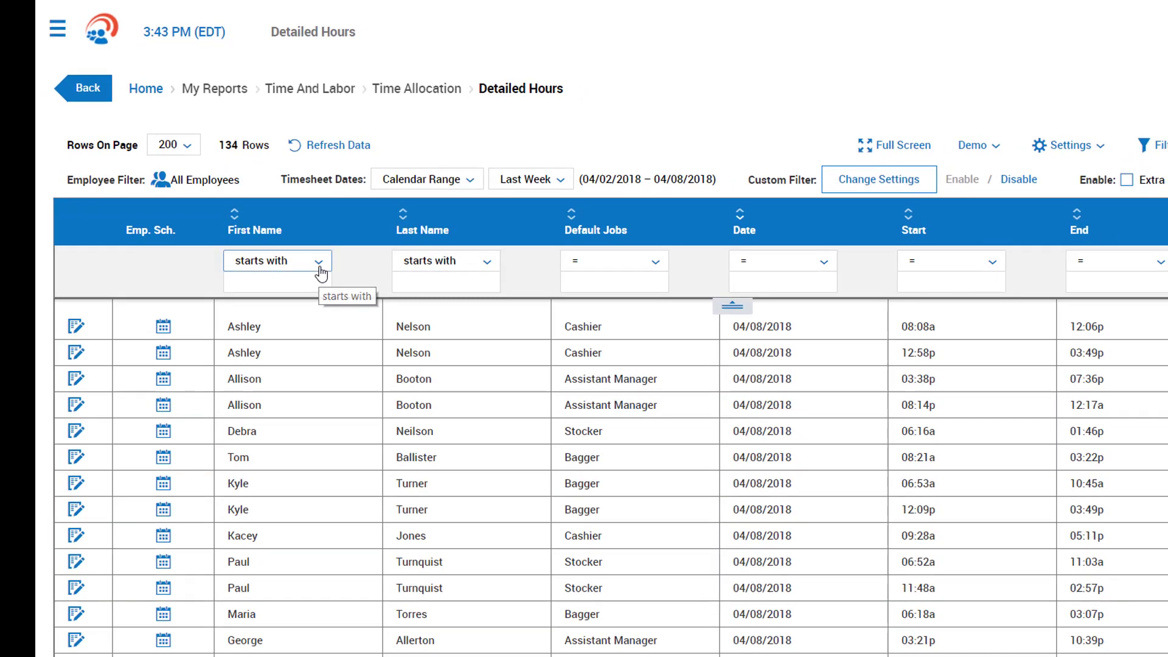
- Filter the Detailed Hours report to first names that start with "ash"
left_click(338, 308)
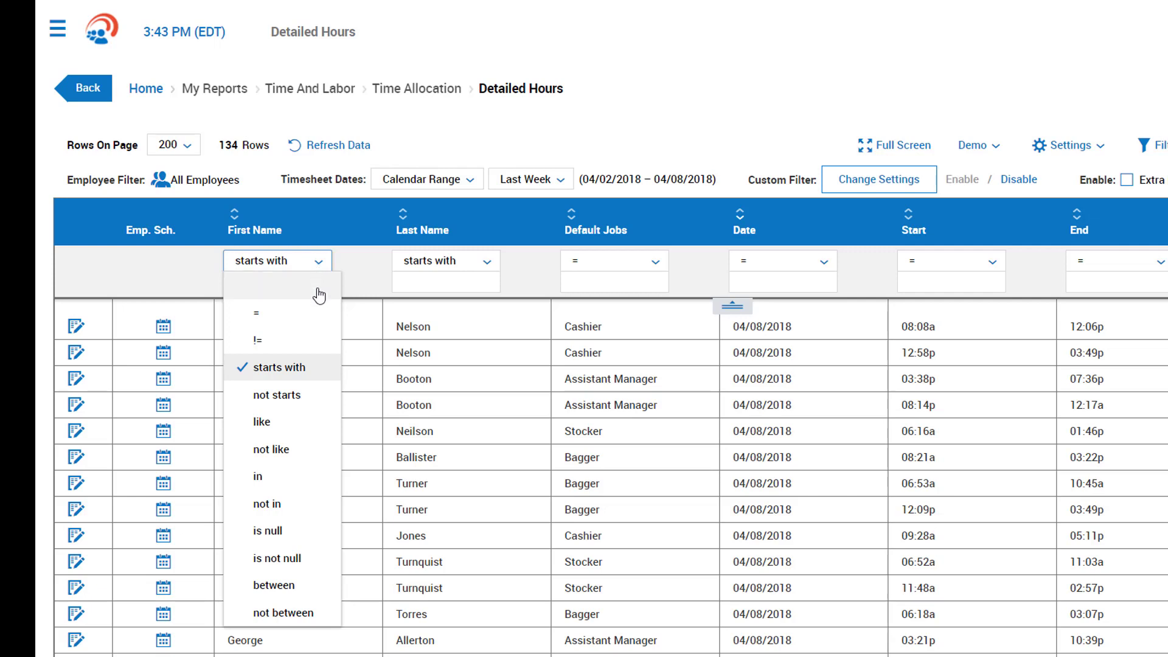
left_click(303, 376)
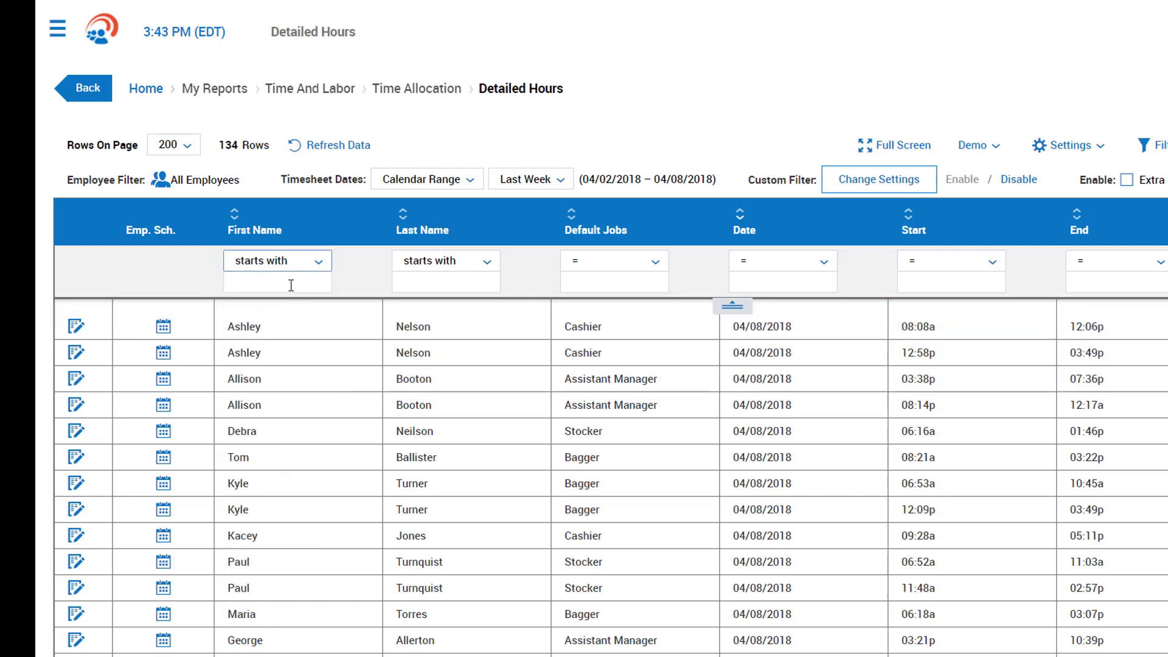
left_click(291, 285)
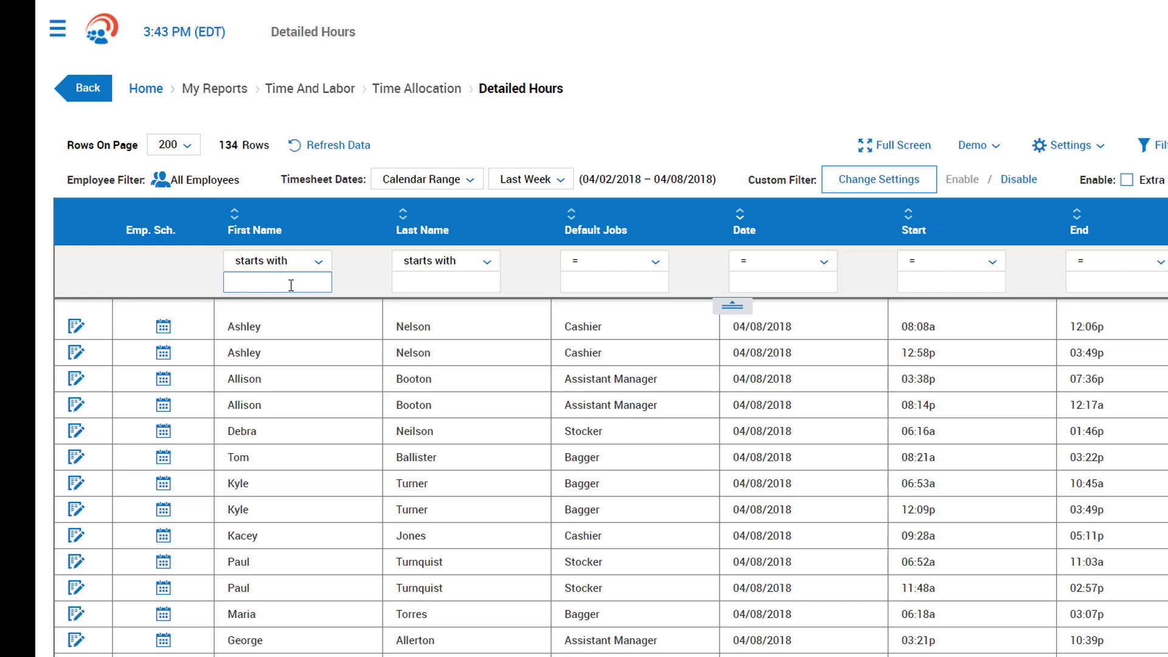
type("ash")
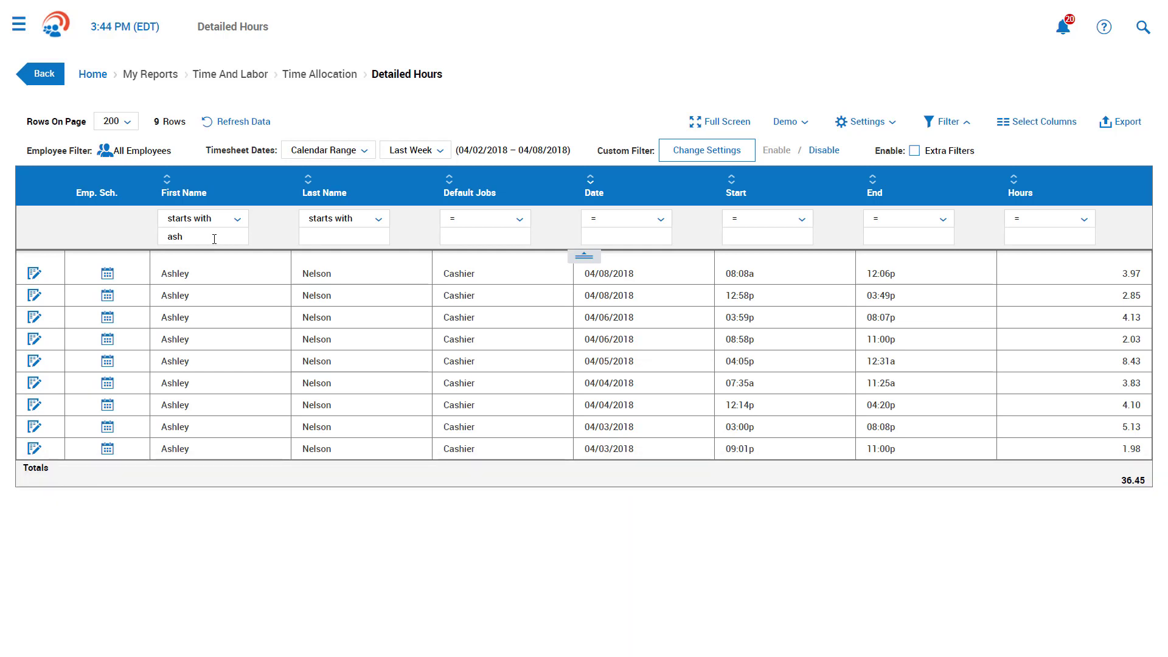
- Clear the First Name filter so the report covers all employees
double_click(214, 238)
type("a")
key("BackSpace")
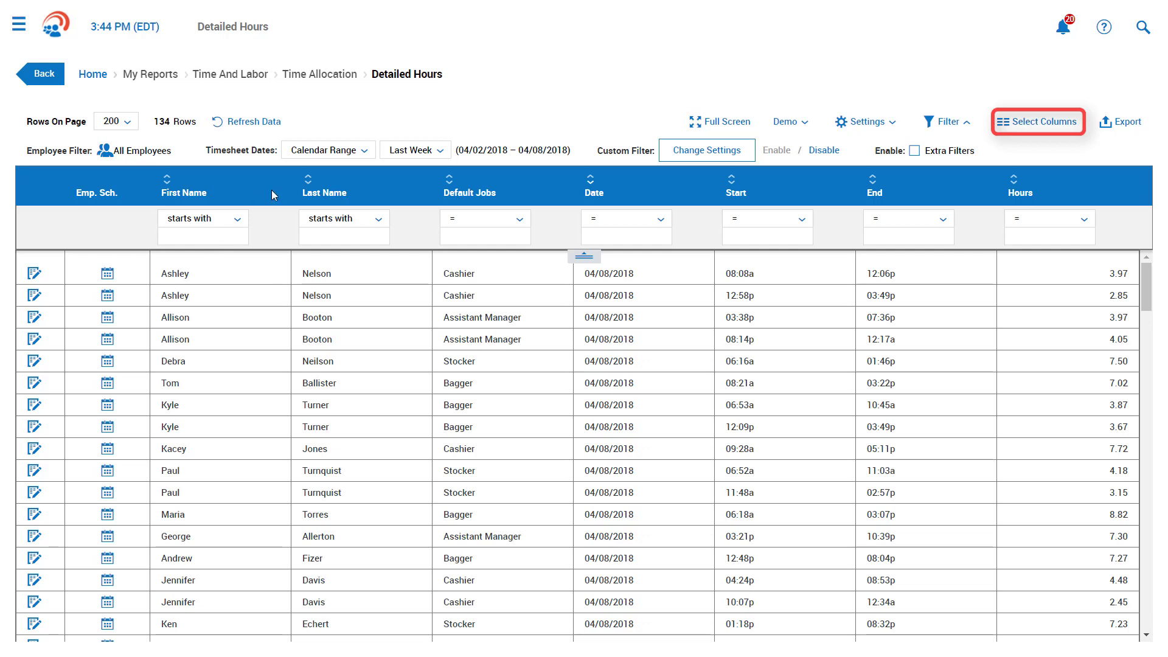
- Search the available report columns for "hourly" and add Employee: Hourly Pay to the selected columns
left_click(1082, 130)
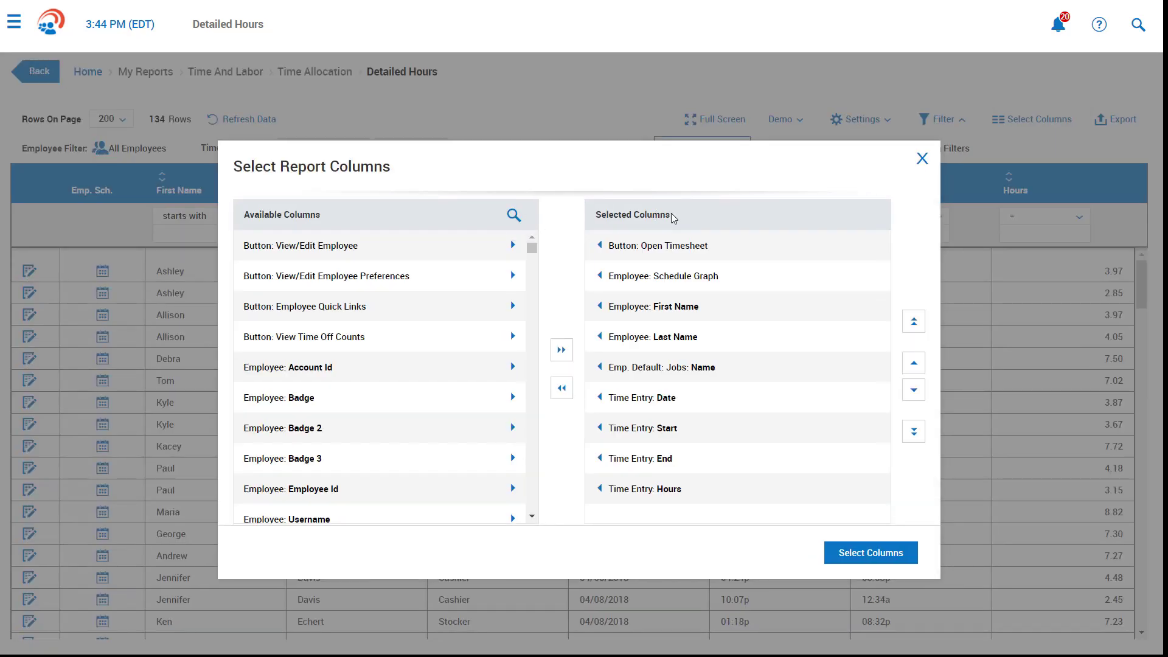
left_click(518, 216)
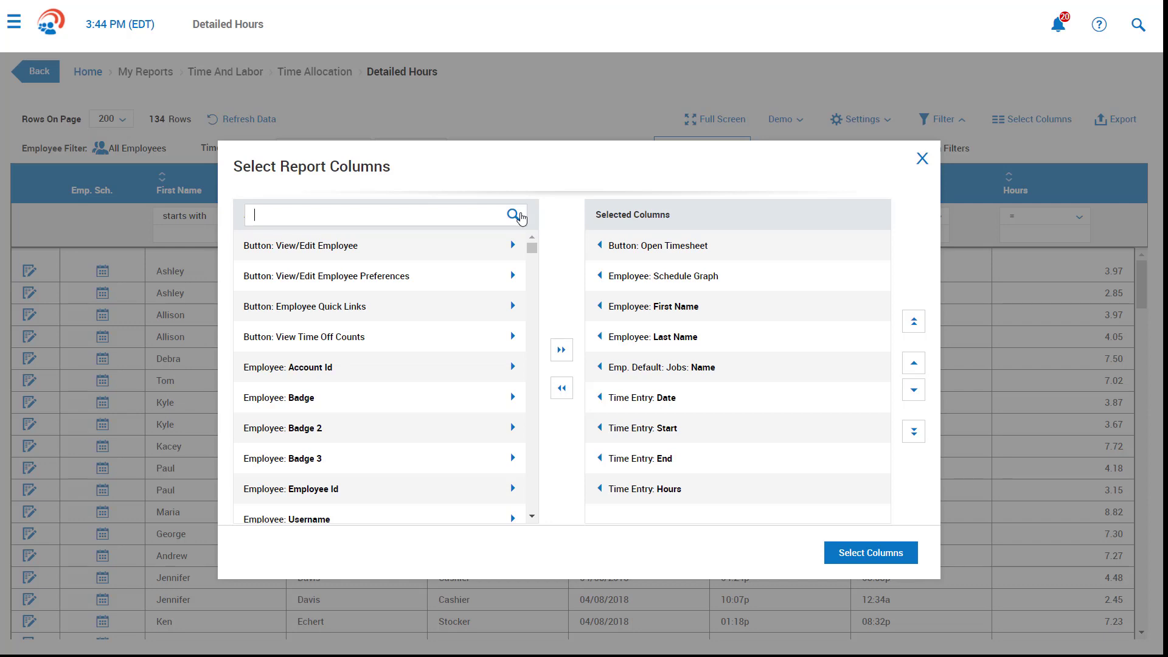
type("hourly")
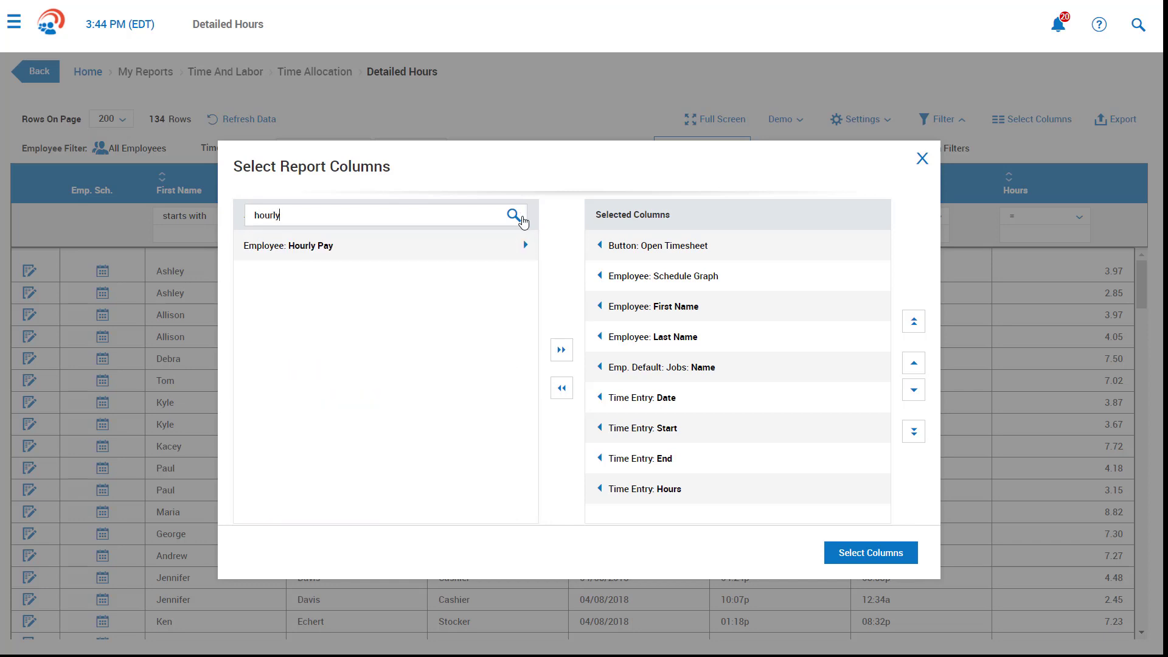
left_click(526, 245)
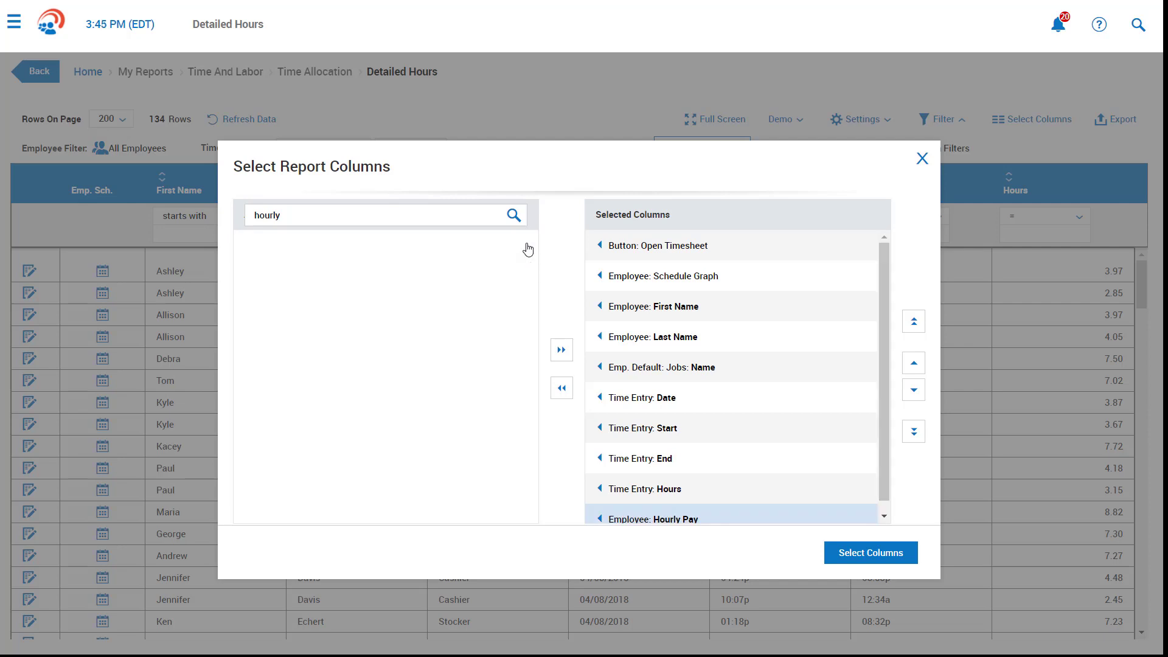
- Move the Hourly Pay column up to directly after Last Name and apply the column selection to the report
left_click(916, 367)
left_click(915, 367)
left_click(915, 368)
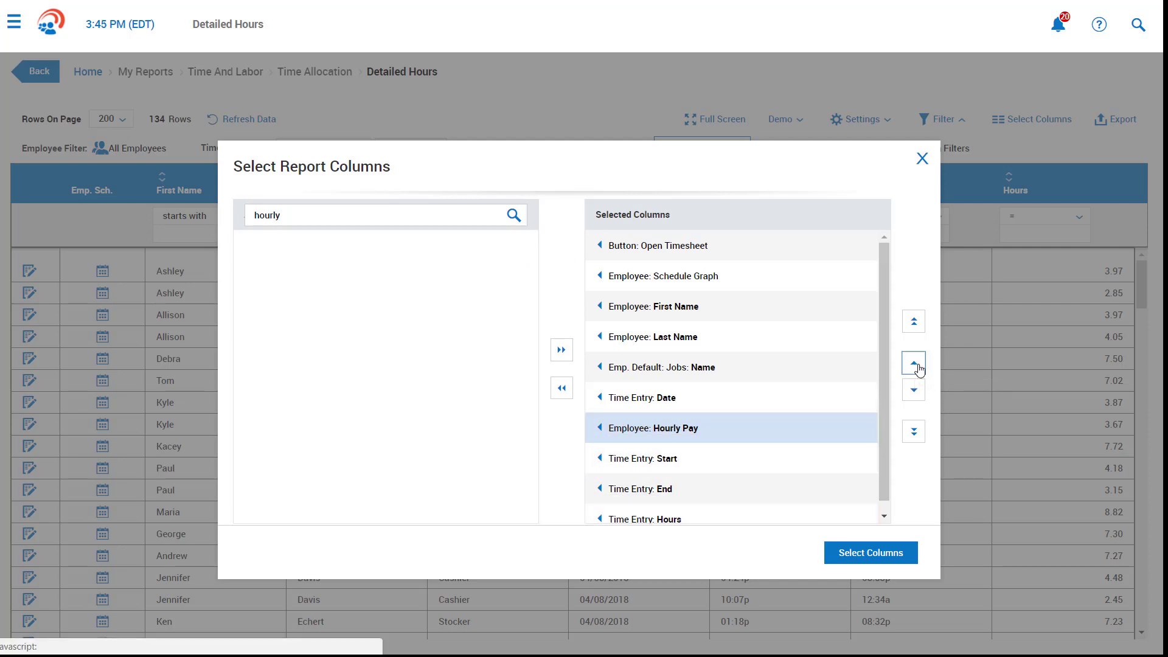
left_click(917, 368)
left_click(918, 369)
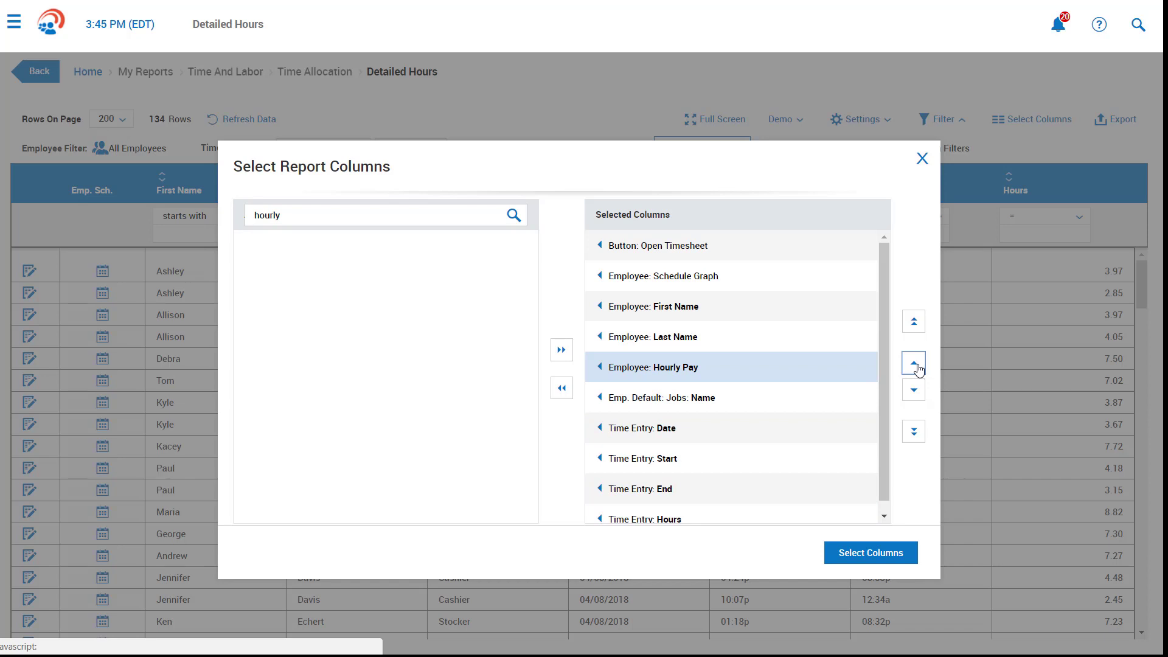
left_click(907, 552)
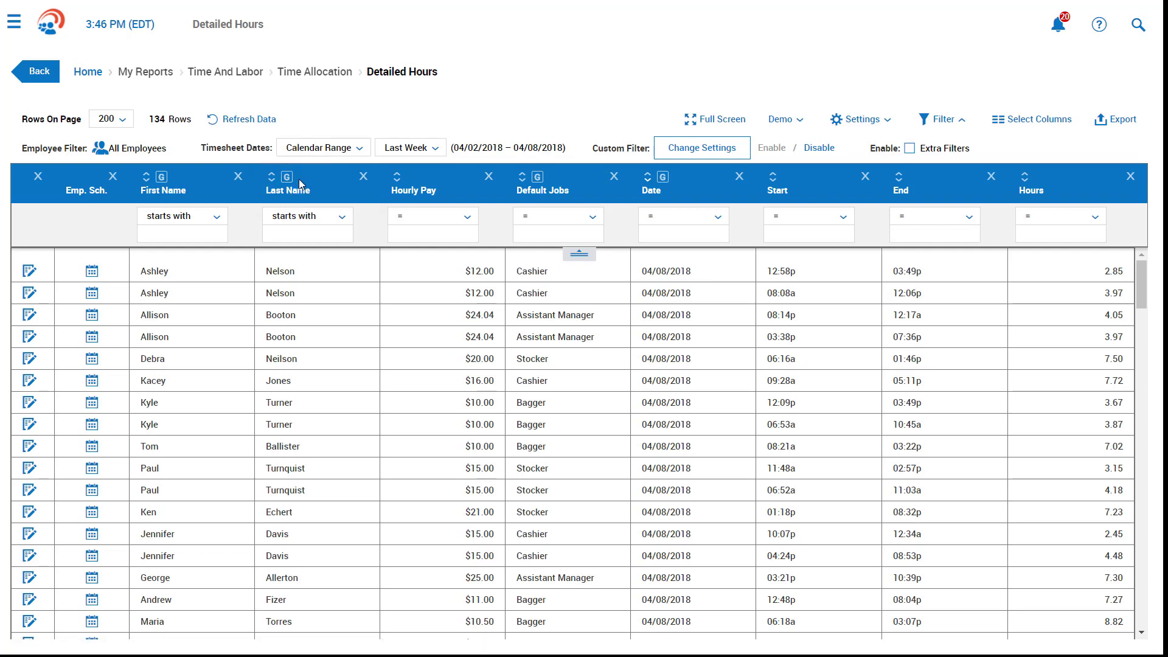
- Group the Detailed Hours report by Default Jobs and check the group subtotals
left_click(542, 183)
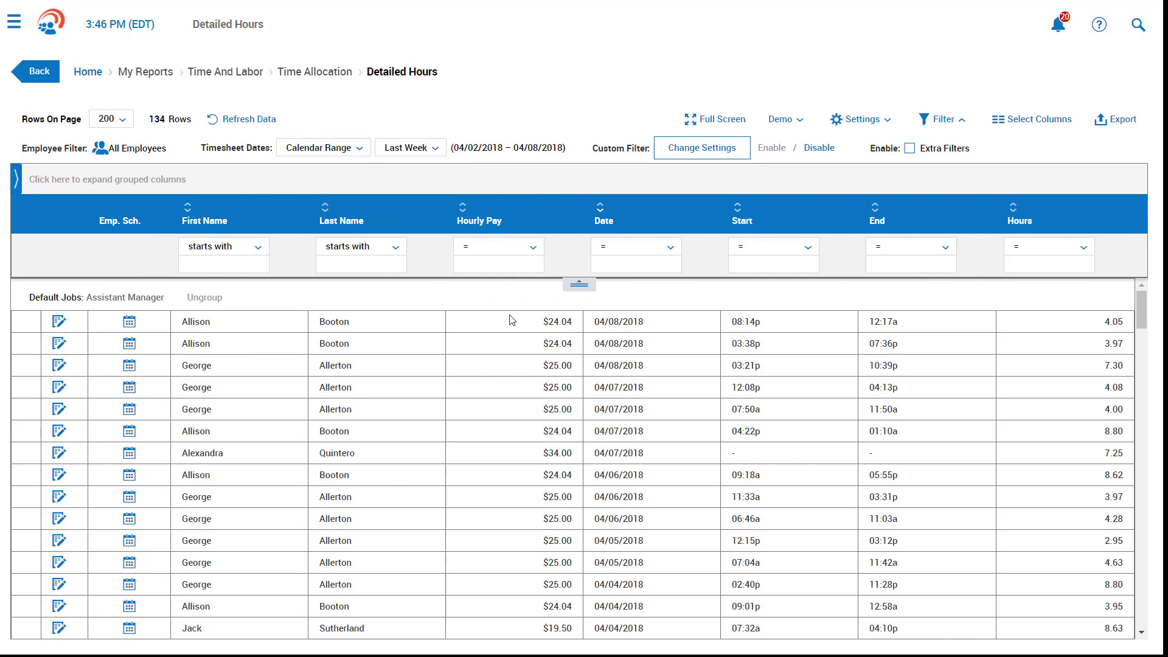
scroll(486, 380, "down", 3)
scroll(490, 380, "down", 3)
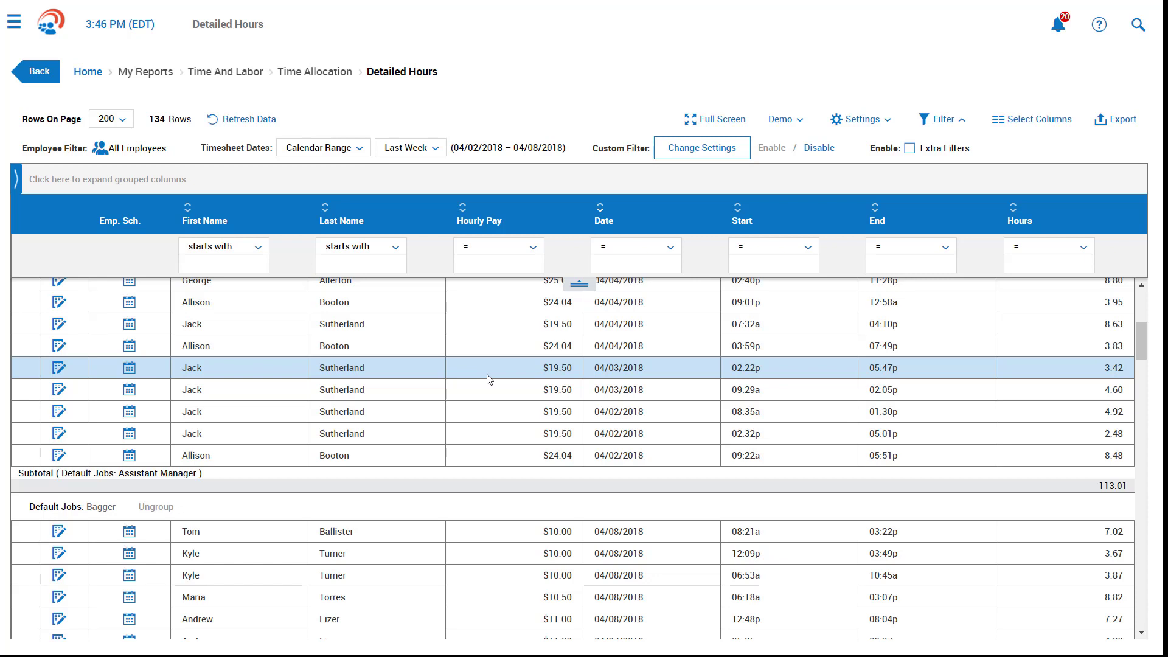
- Save the report settings under the name Demo with Default and Run Immediately enabled, and open the report's export formats
left_click(882, 122)
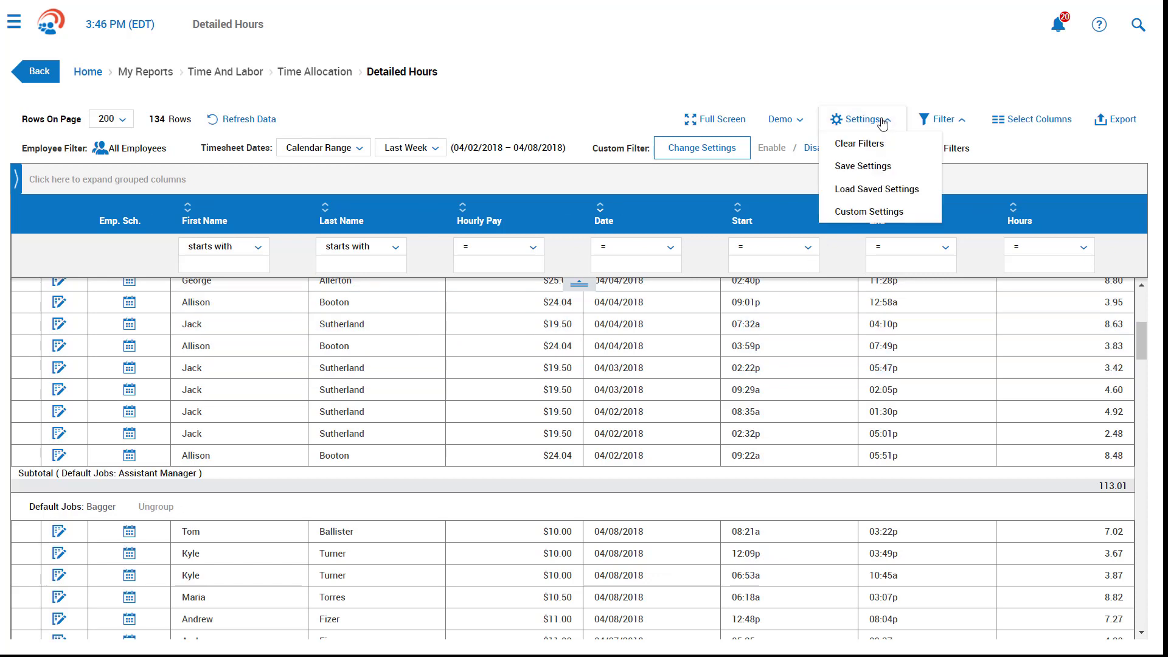
left_click(871, 165)
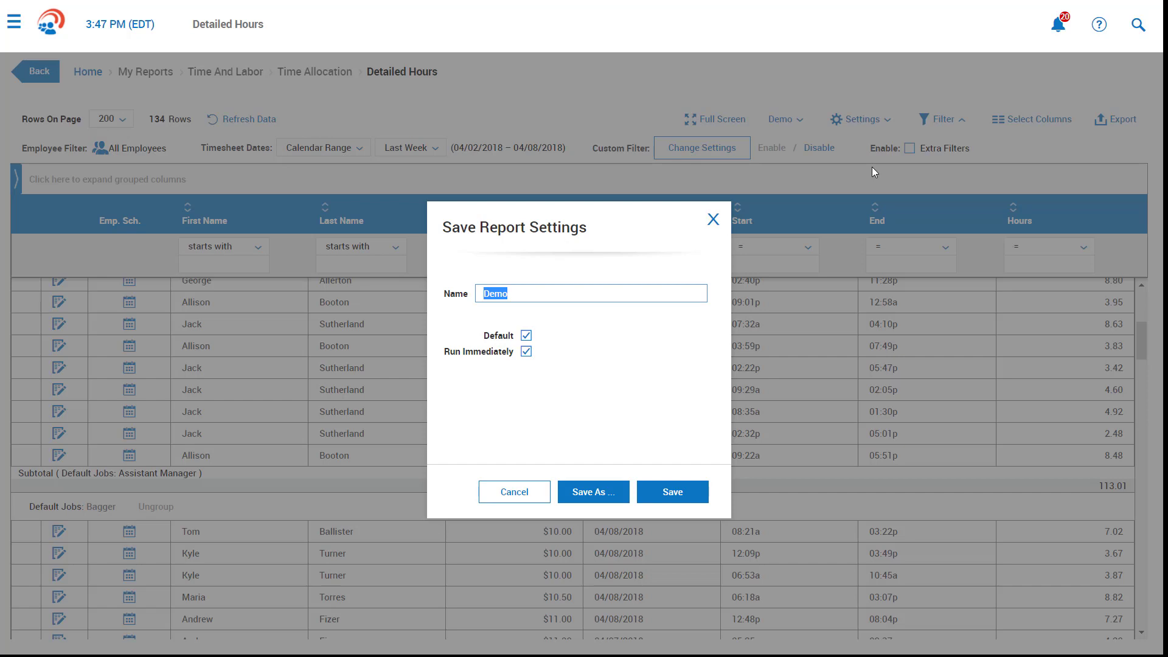
left_click(700, 491)
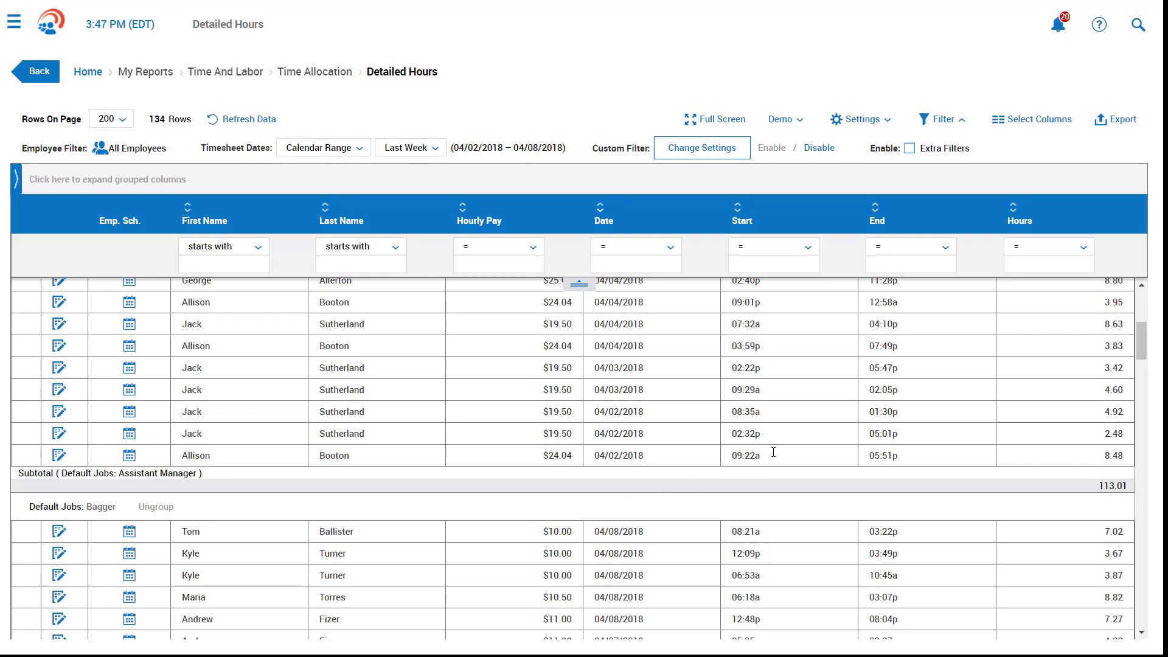
left_click(1118, 125)
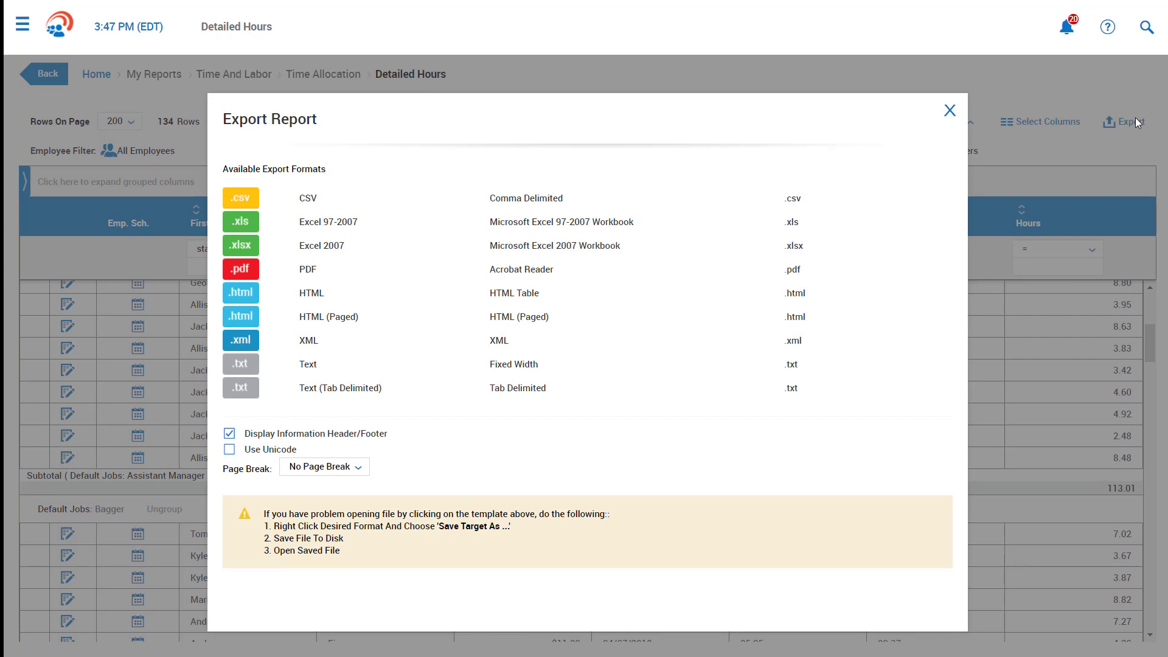
- Leave the export options and sign out of the manager account
left_click(22, 24)
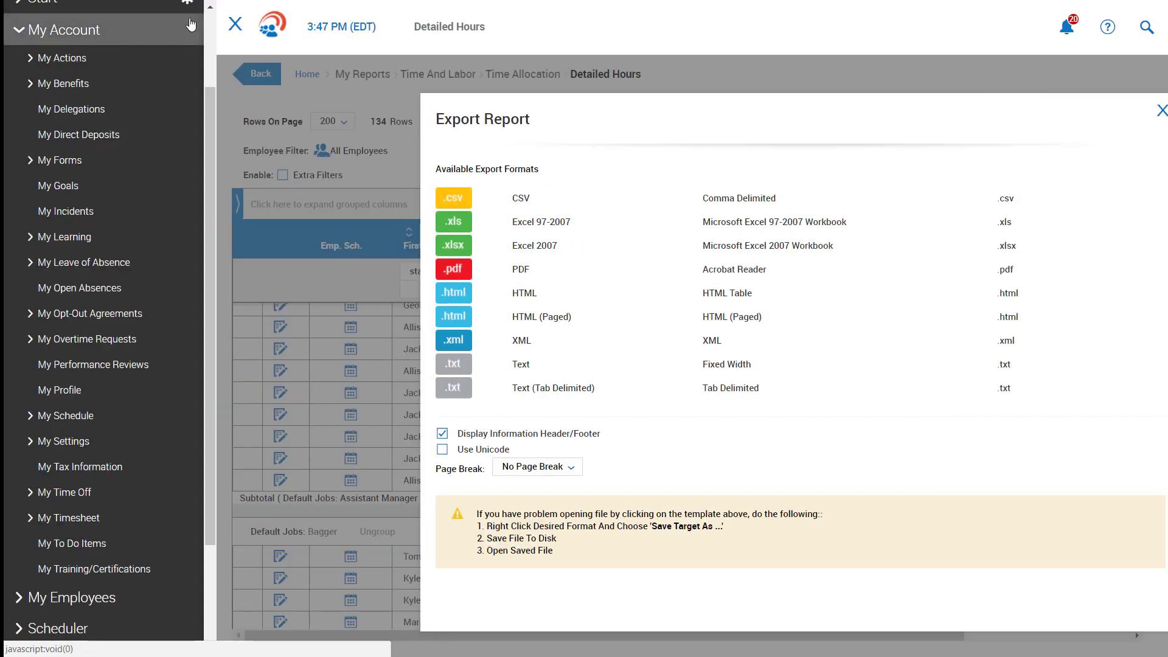
left_click(208, 7)
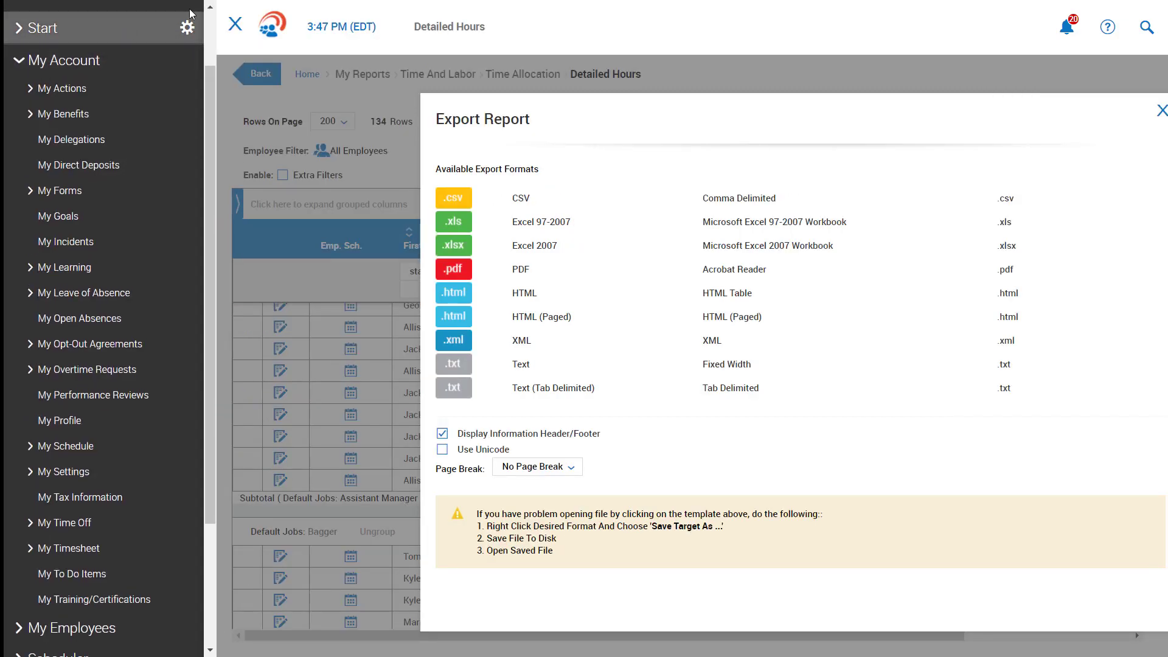
scroll(209, 7, "up", 2)
left_click(177, 72)
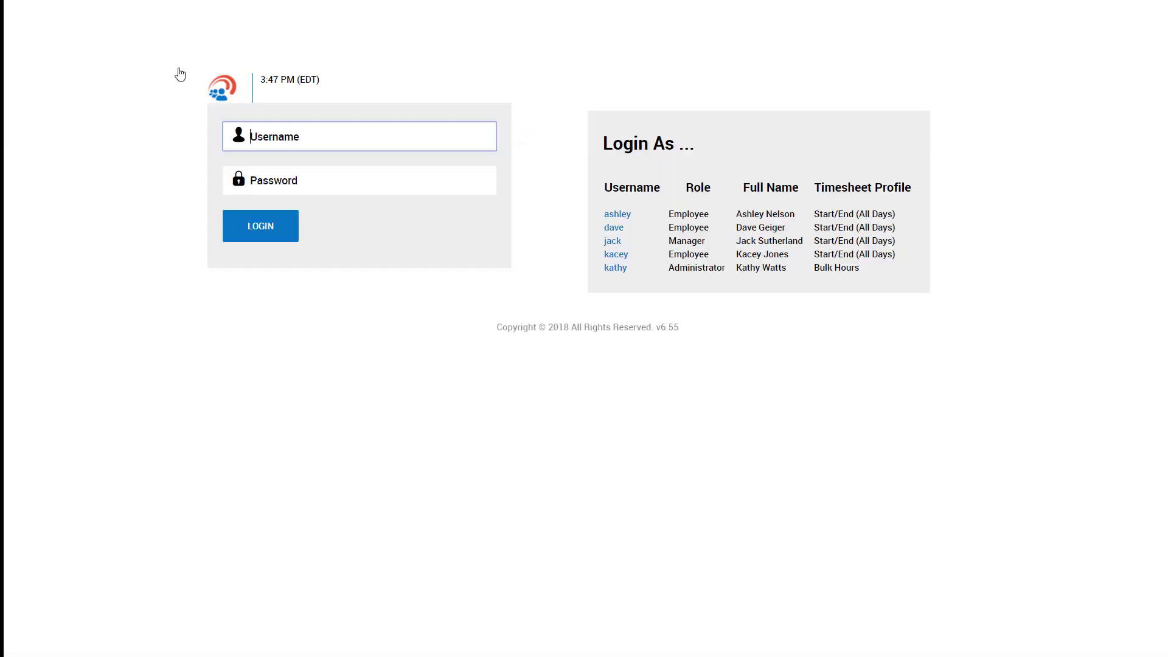
- Log in with the administrator account and open Time Prep for the weekly 04/02/2018 - 04/08/2018 pay period
left_click(613, 268)
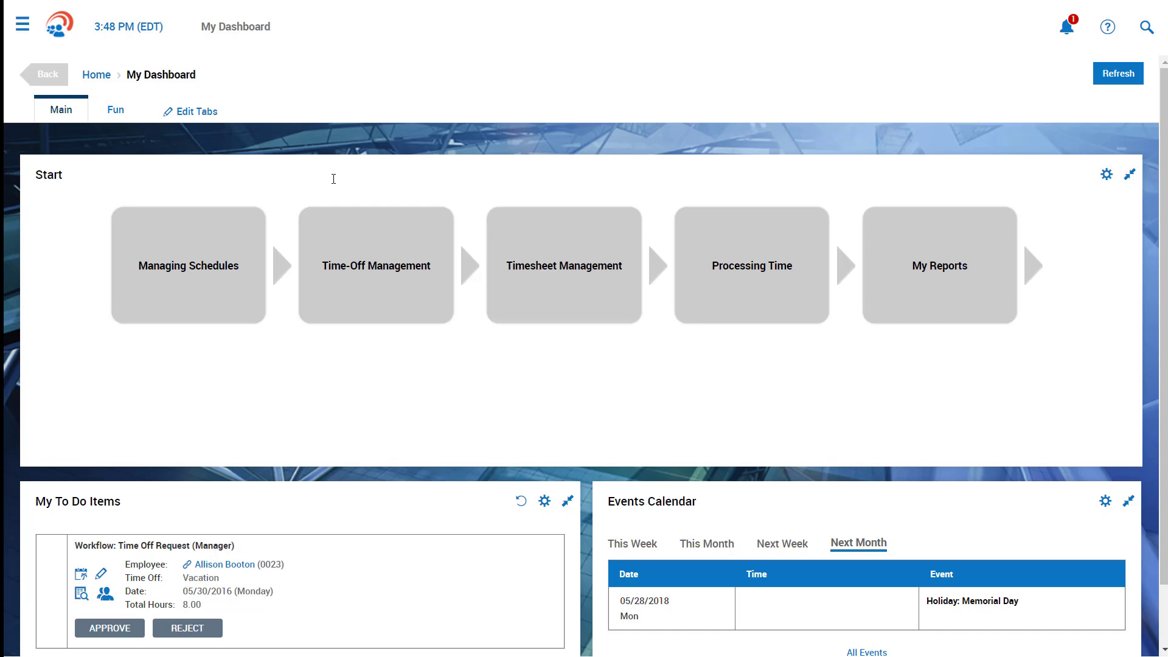
left_click(763, 272)
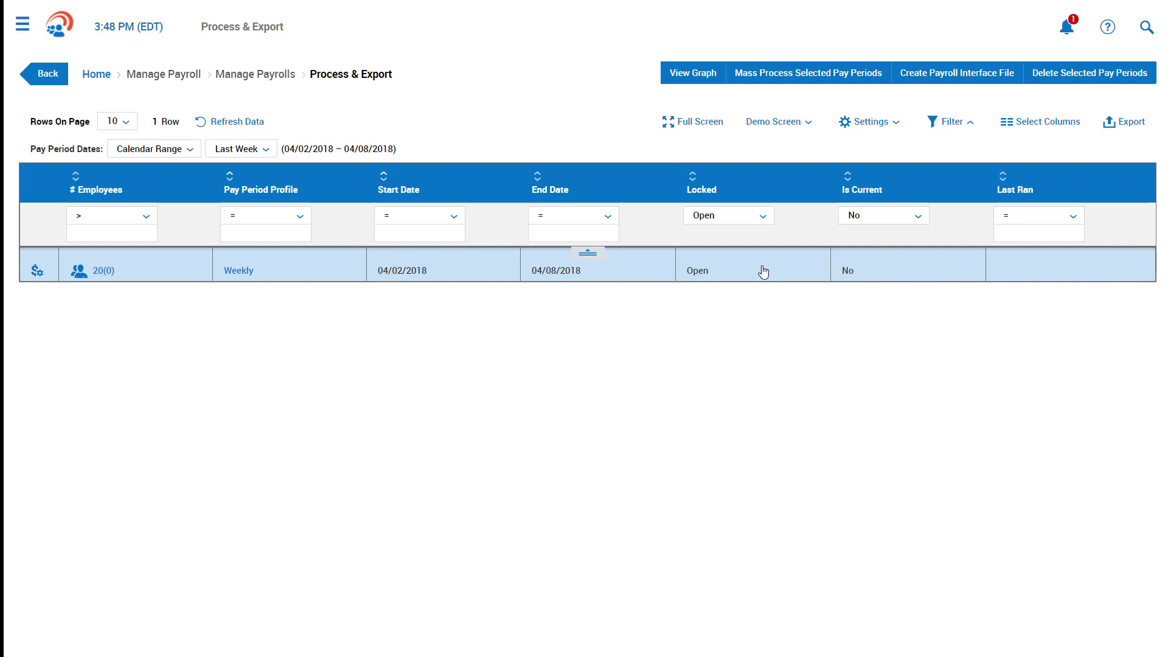
left_click(37, 270)
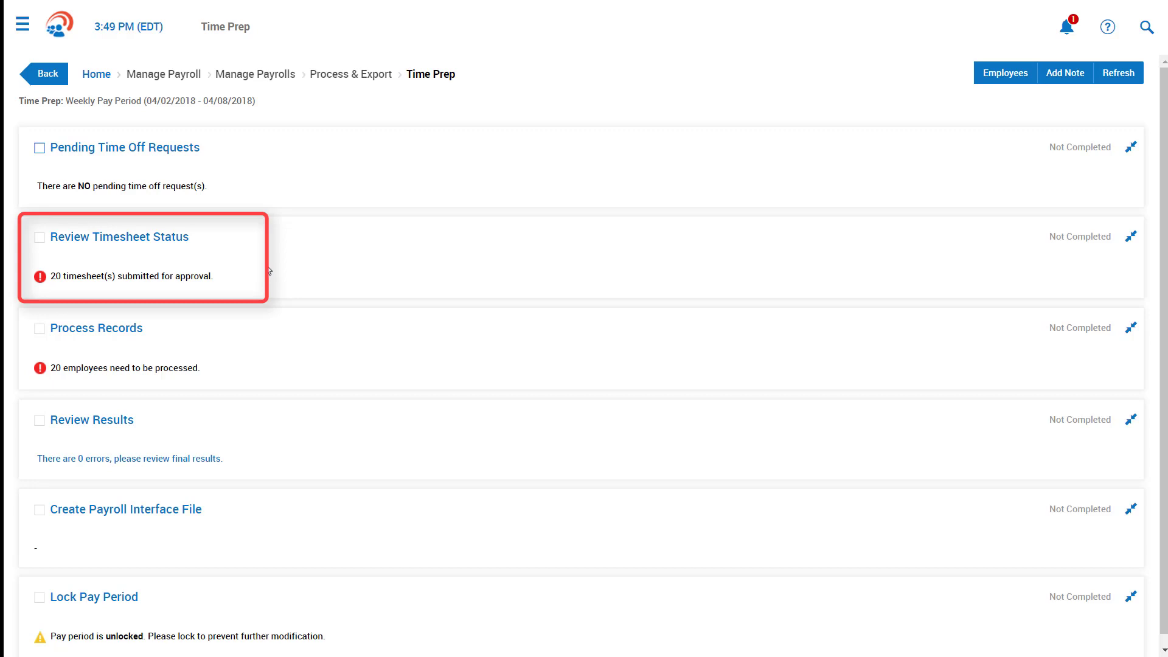
- Open the unapproved timesheets from the timesheet status review and check the approvers for the first listed employee
left_click(153, 237)
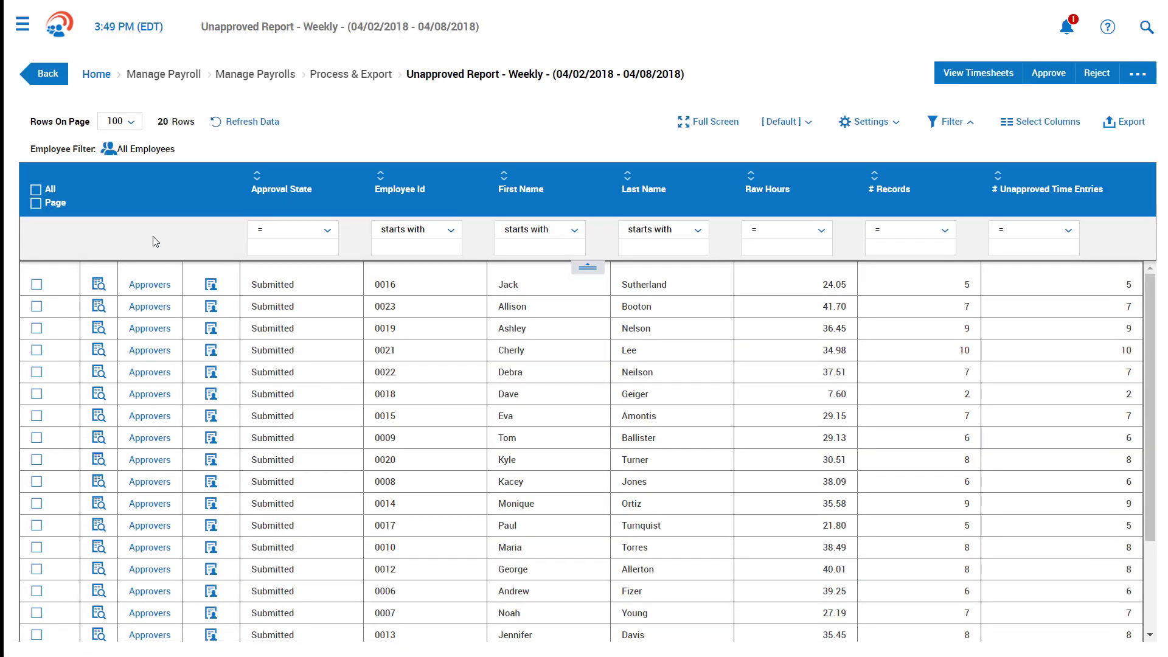
left_click(159, 285)
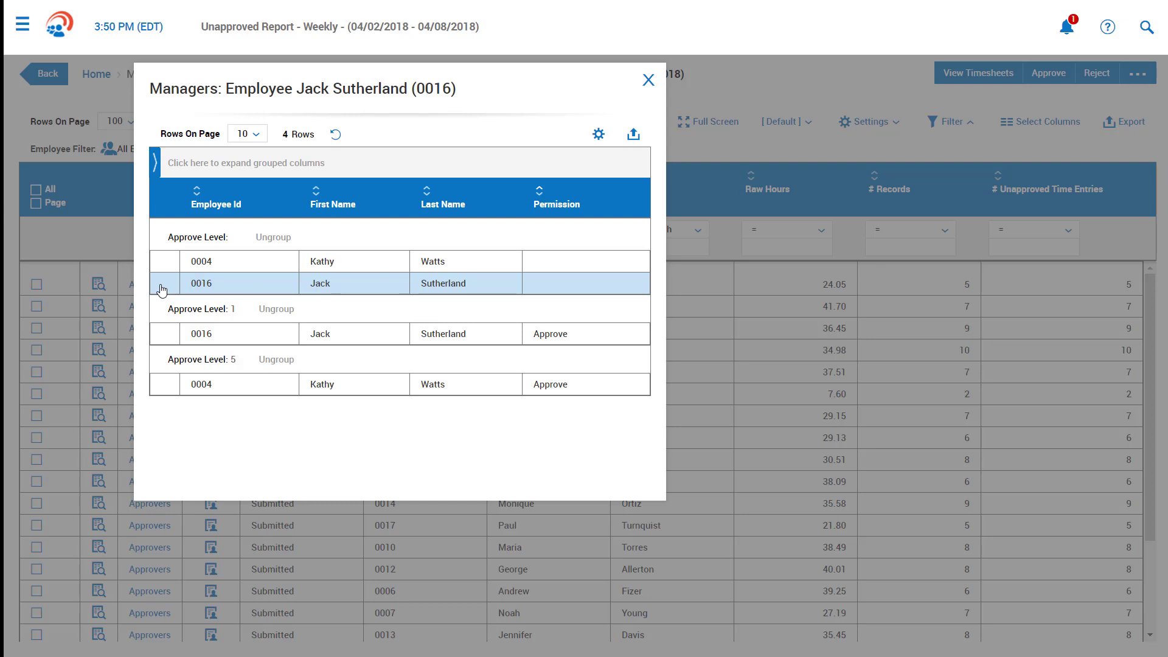
left_click(648, 80)
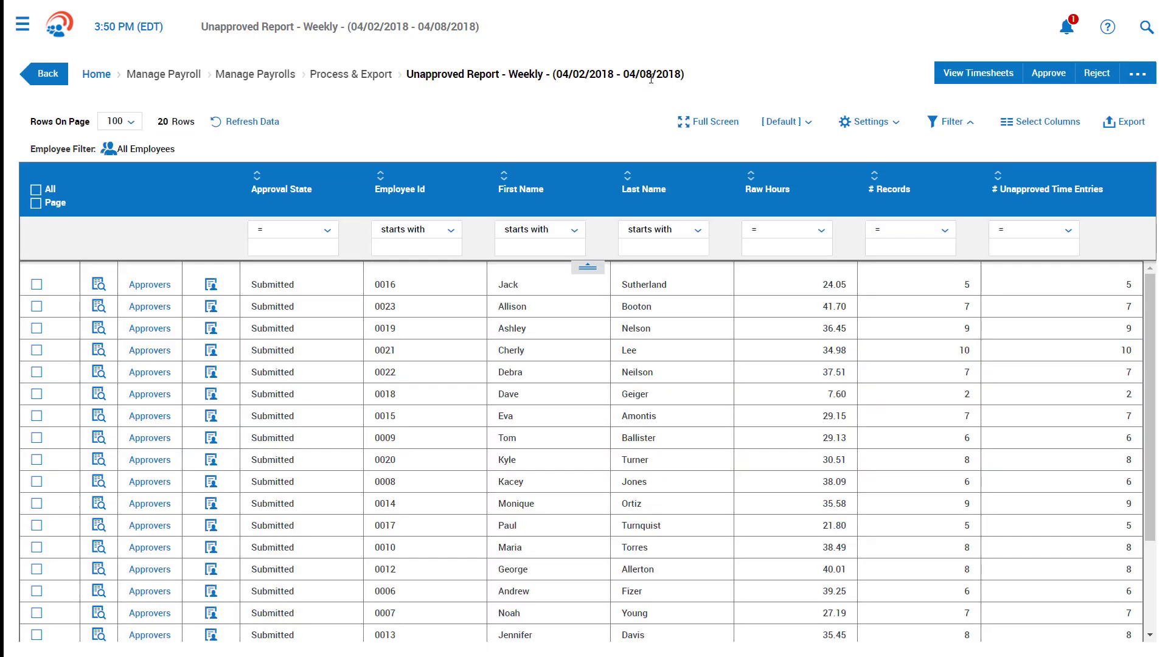
- Try to approve the first four submitted timesheets in the Unapproved Report together
left_click(37, 284)
left_click(36, 306)
left_click(36, 327)
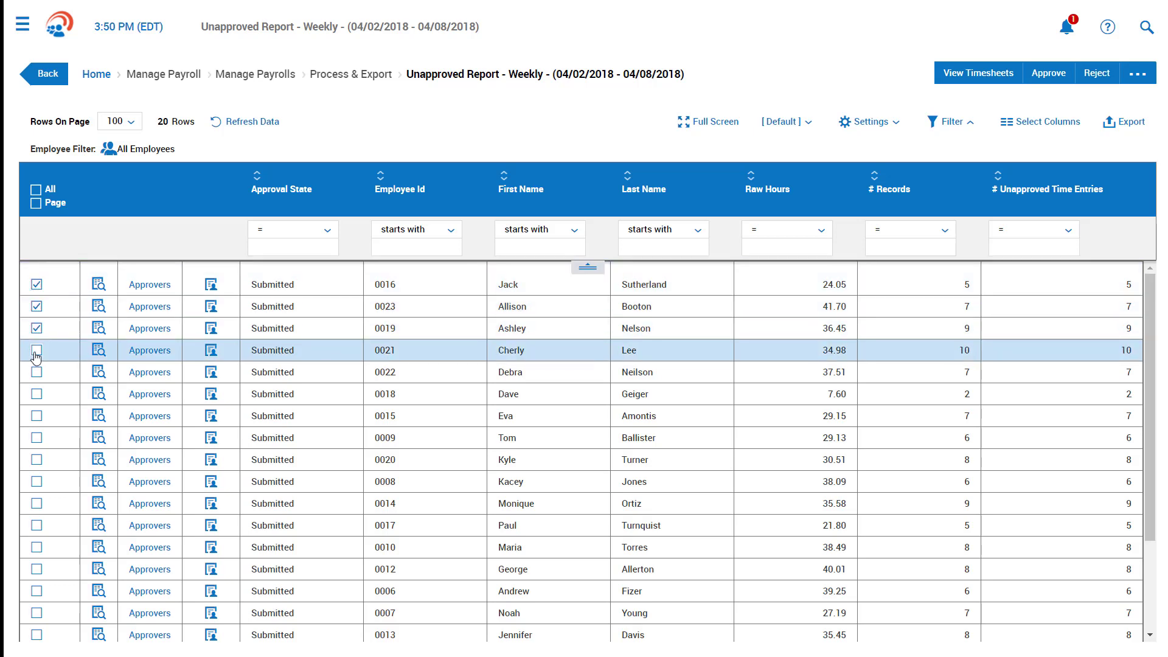
left_click(36, 352)
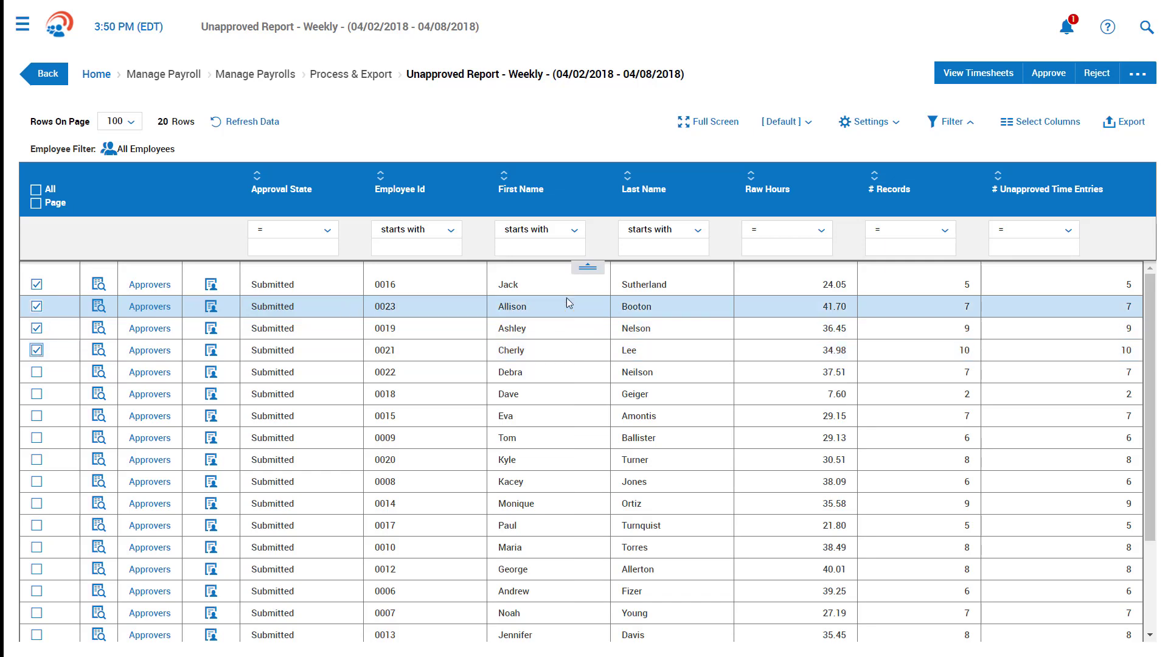
left_click(1040, 77)
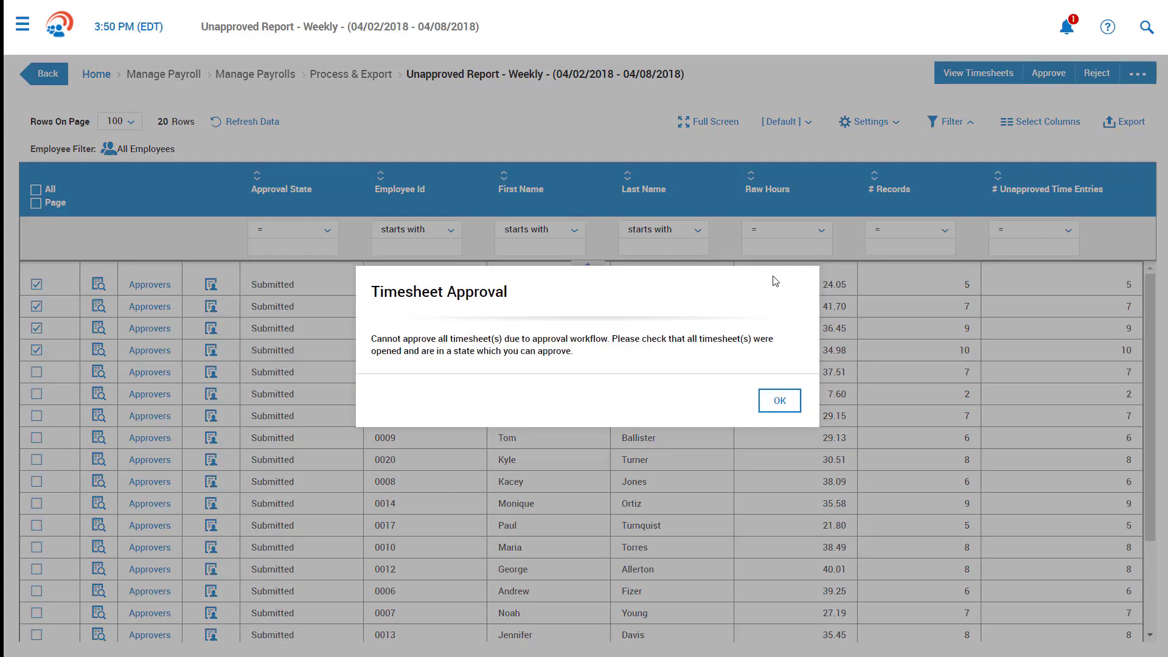
left_click(772, 398)
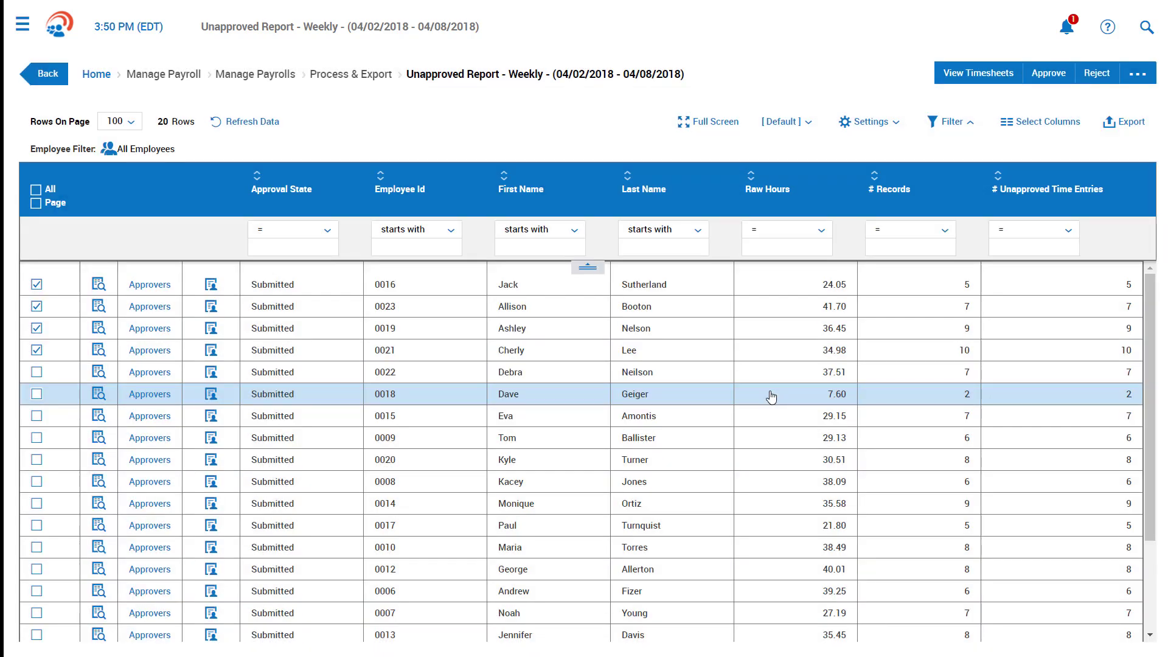
- Go back to the Time Prep checklist to review its steps through Lock Pay Period, and return to the dashboard
left_click(36, 81)
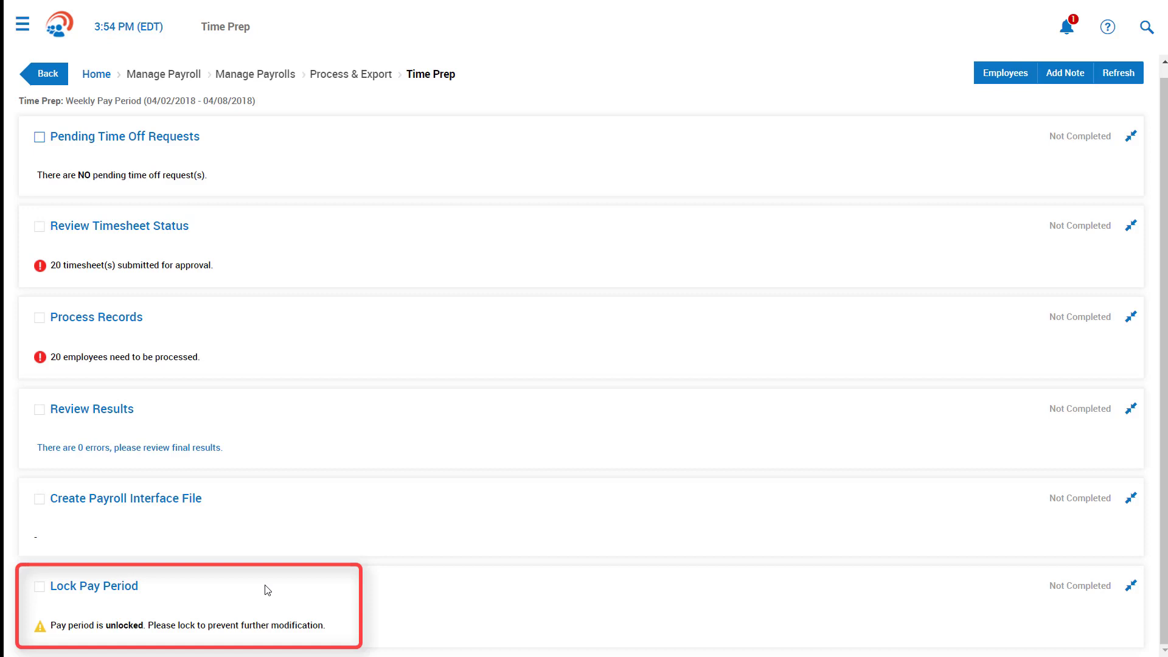
left_click(53, 33)
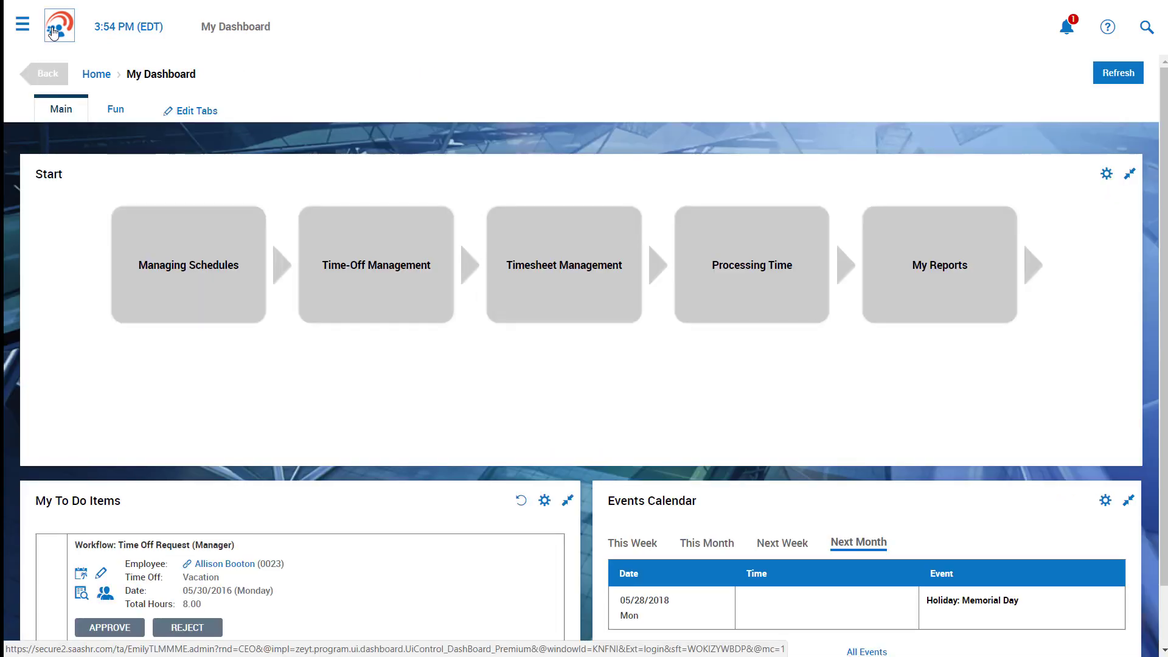